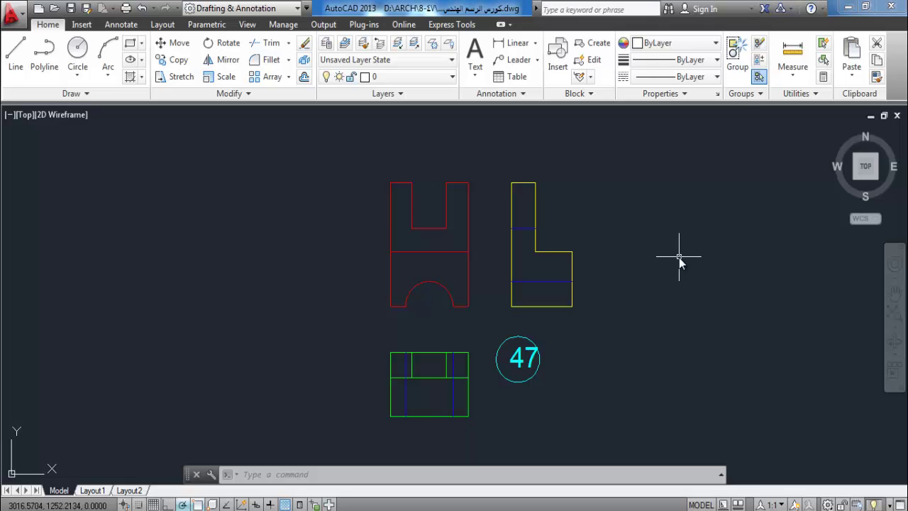
- Set the global linetype scale factor to 0.2 in the Linetype Manager
click(702, 77)
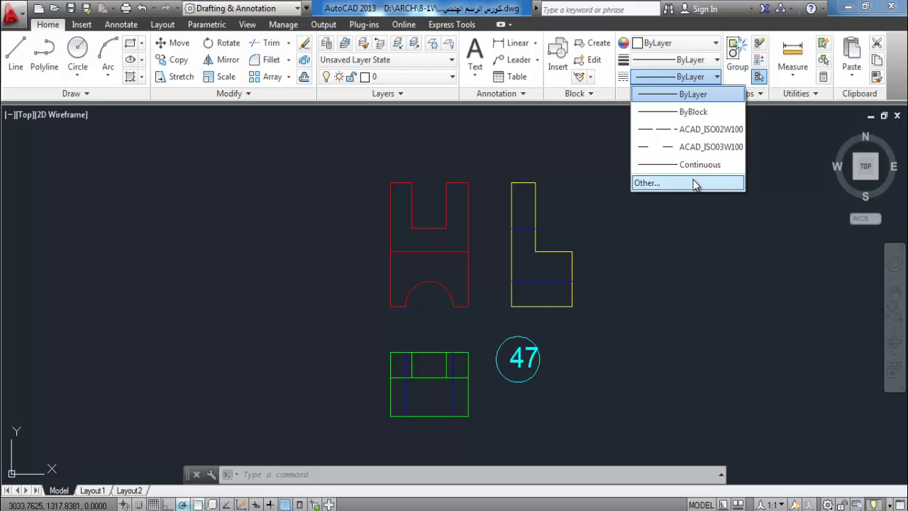
click(695, 183)
click(613, 324)
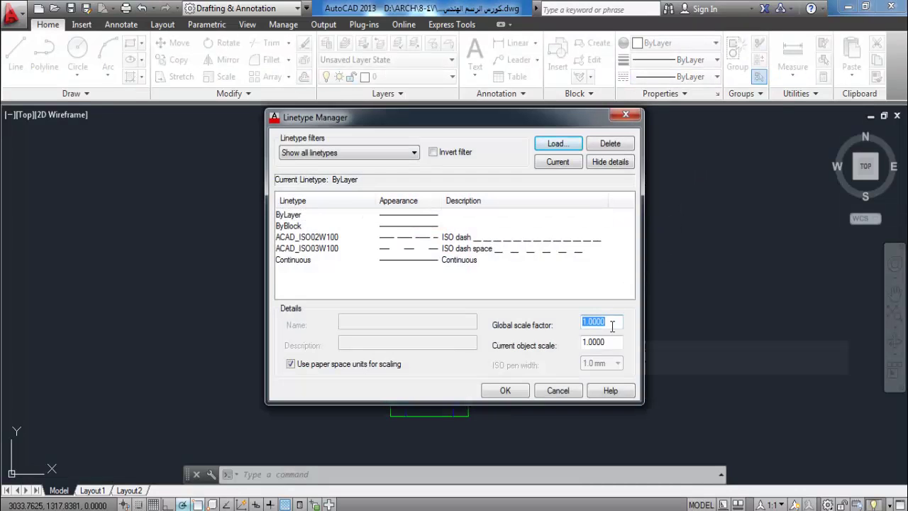
text(.2)
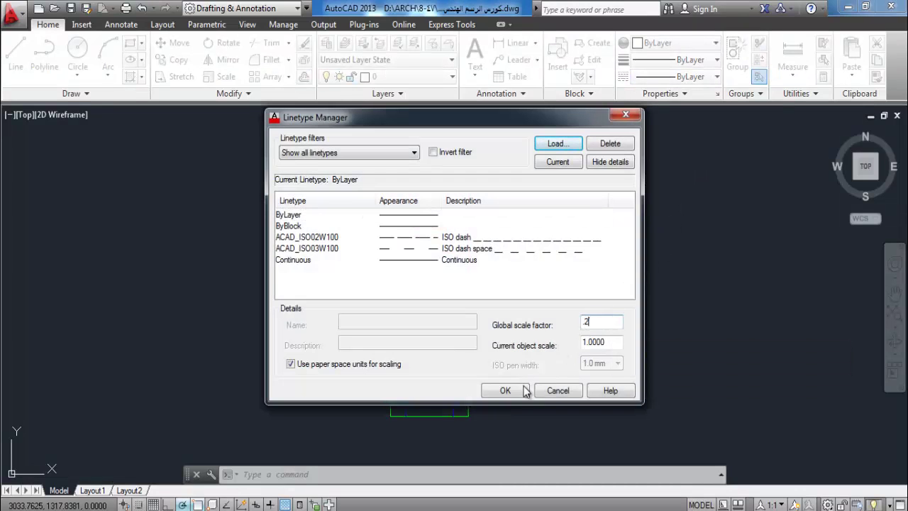
click(518, 391)
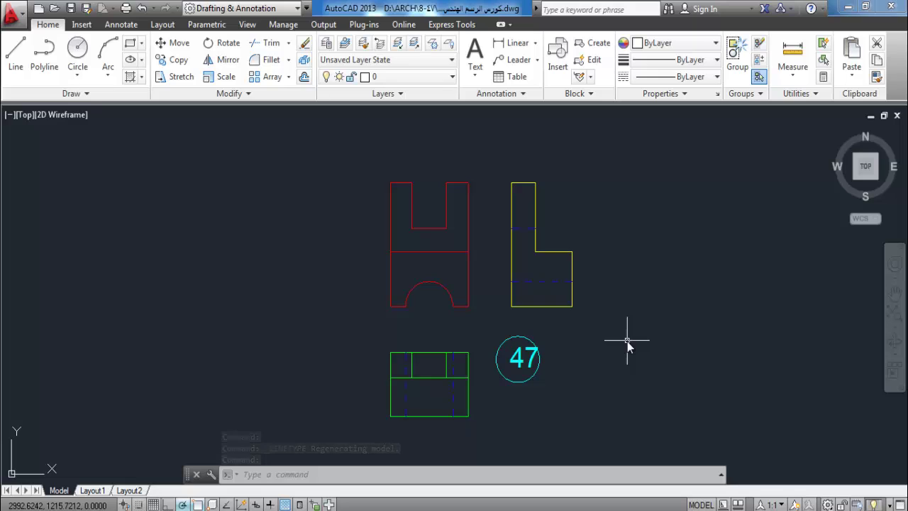
- Nudge the circled 47 label slightly to the right with MOVE
key(Escape)
key(Escape)
key(Escape)
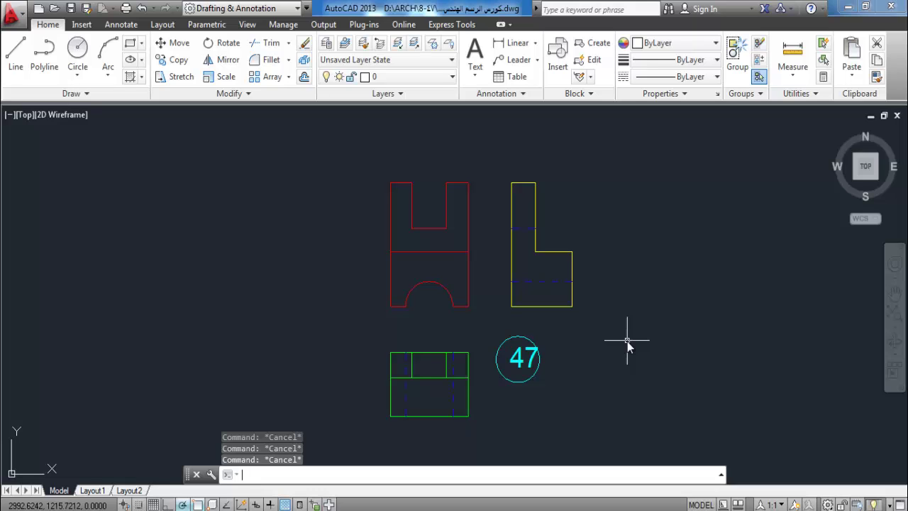
text(m)
key(Return)
scroll(568, 369, up, 2)
drag(546, 370, 522, 383)
key(Return)
click(550, 384)
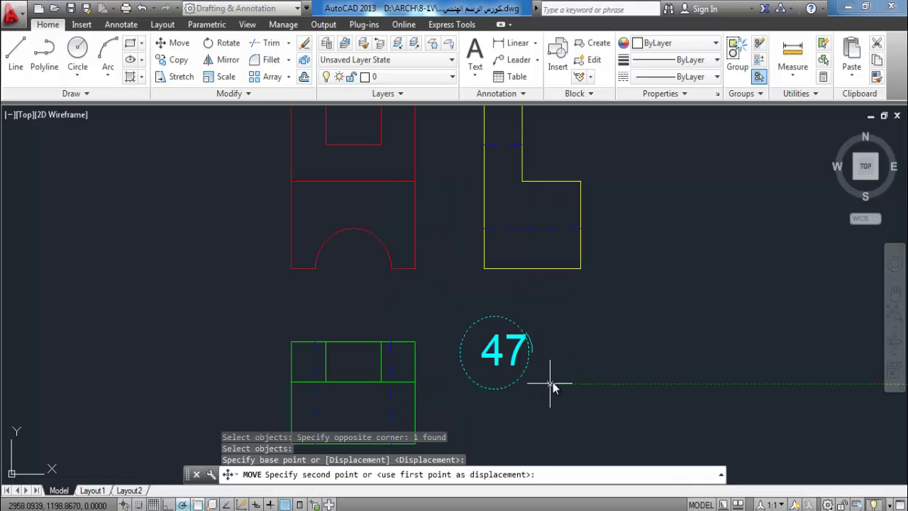
click(556, 382)
- Copy all three views and the 47 label to the right of the originals
scroll(571, 301, down, 2)
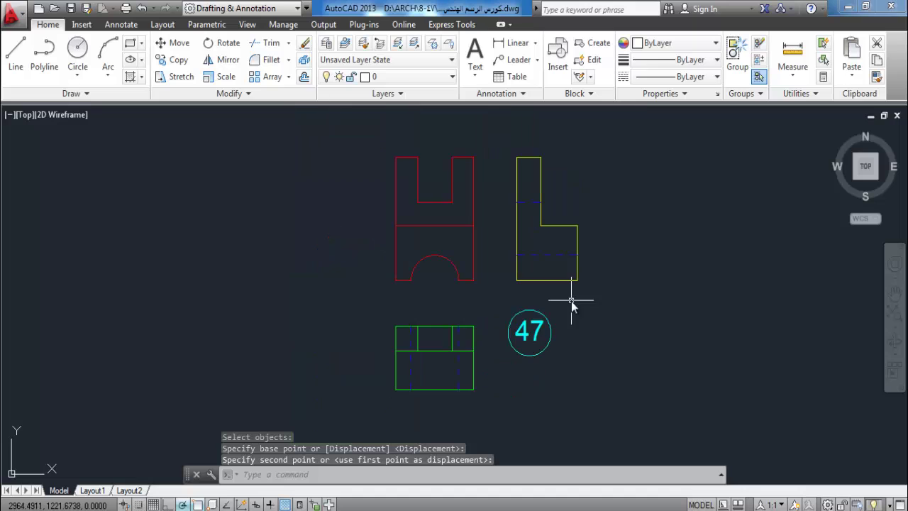
scroll(553, 298, down, 2)
middle_drag(583, 329, 503, 385)
text(c)
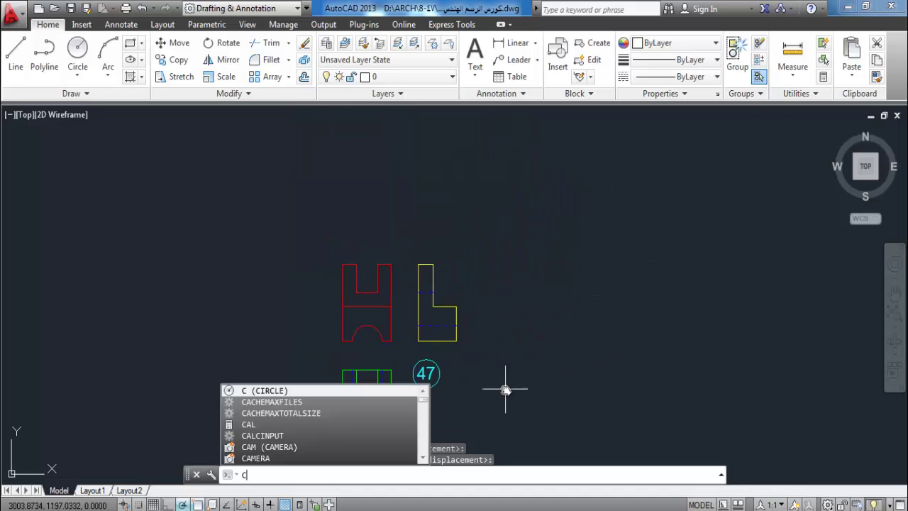
text(o)
key(Return)
click(551, 207)
click(300, 438)
key(Return)
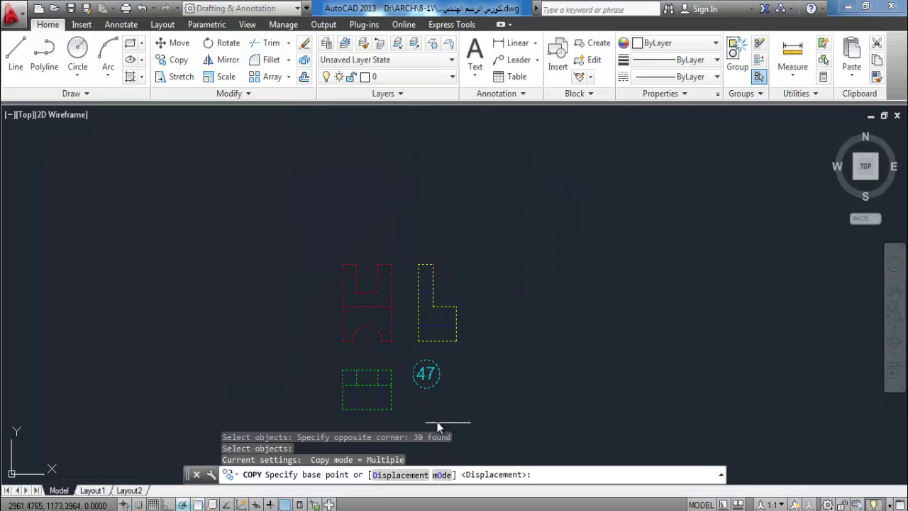
click(437, 421)
click(720, 418)
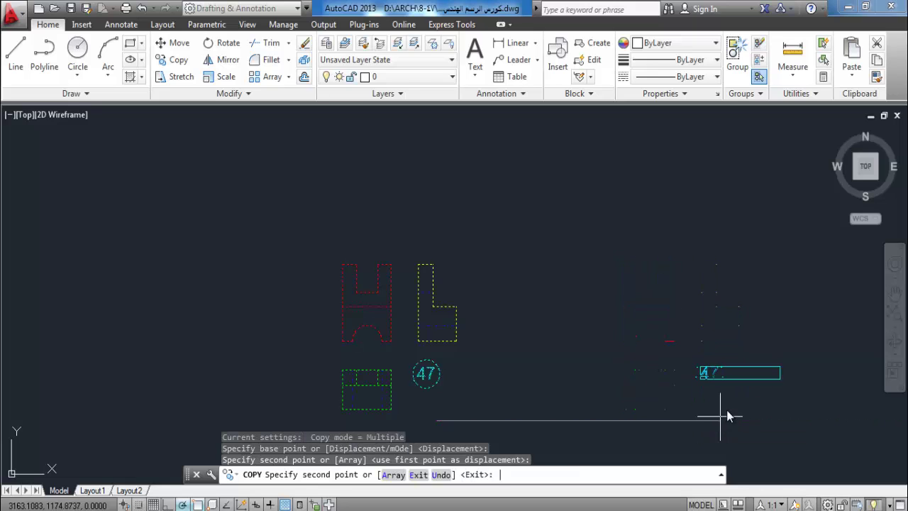
key(Escape)
- Window-select the copied red and yellow views
middle_drag(744, 409, 650, 399)
scroll(648, 364, up, 2)
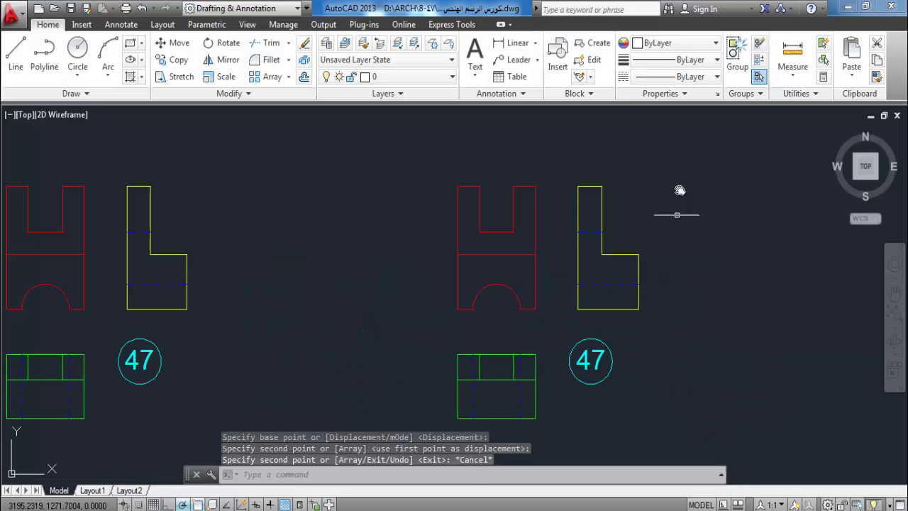
click(679, 141)
click(379, 328)
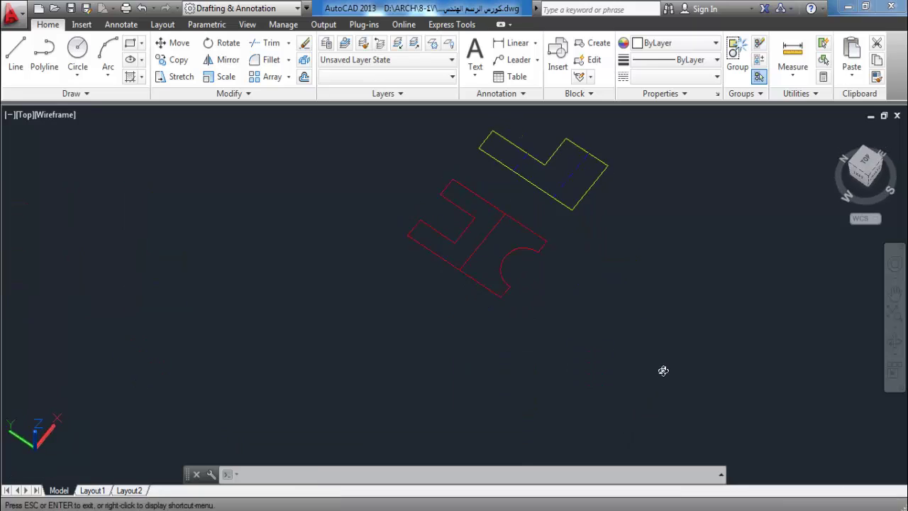
- Orbit into 3D and 3DROTATE the copied red and yellow views about the X axis to stand upright
shift+middle_drag(627, 427, 620, 338)
mouse_move(655, 260)
shift+middle_down()
mouse_move(604, 318)
mouse_move(626, 298)
shift+middle_up()
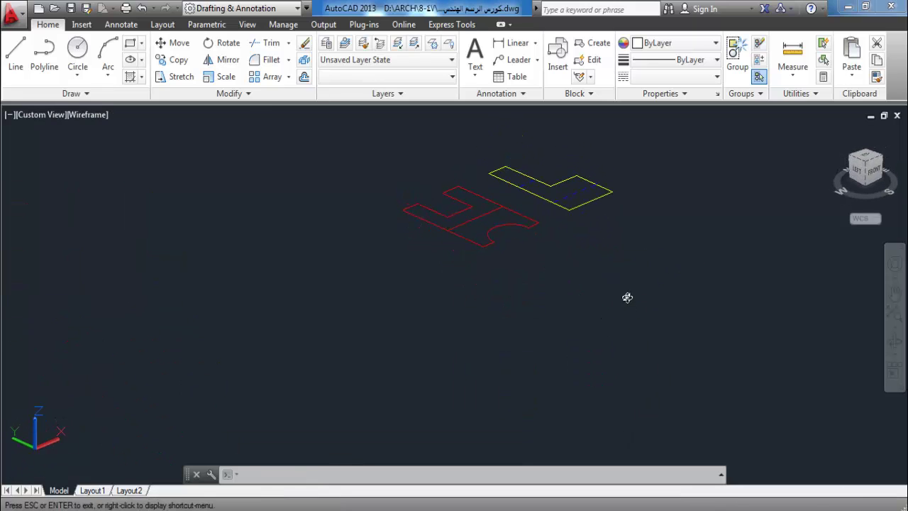
text(3dr)
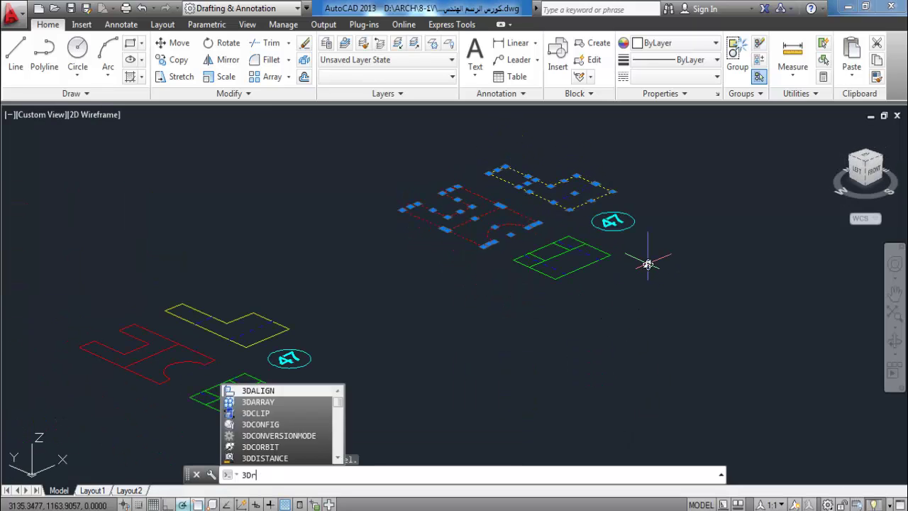
text(otate)
key(Return)
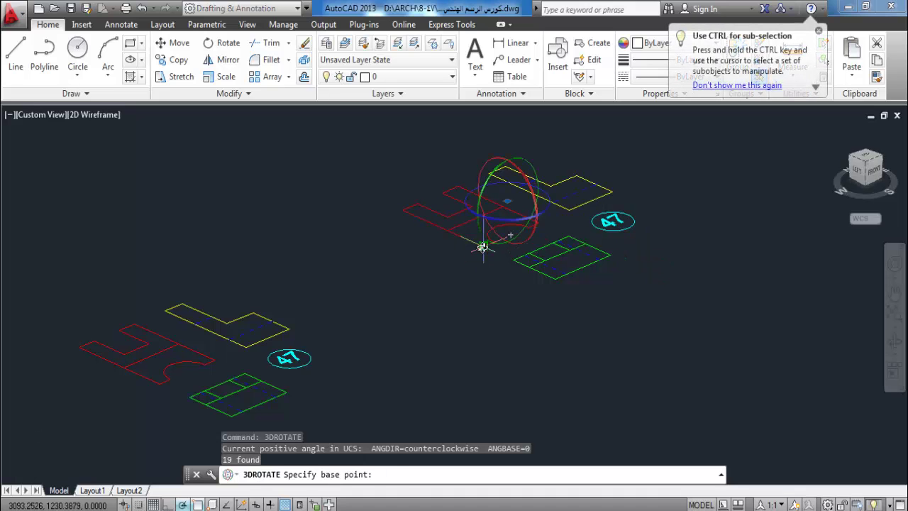
click(483, 246)
click(484, 234)
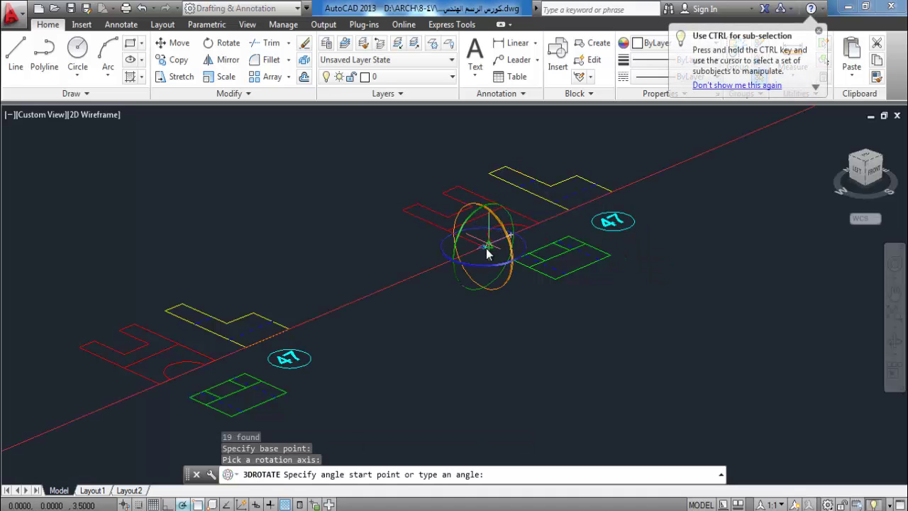
click(487, 244)
middle_drag(487, 134, 491, 287)
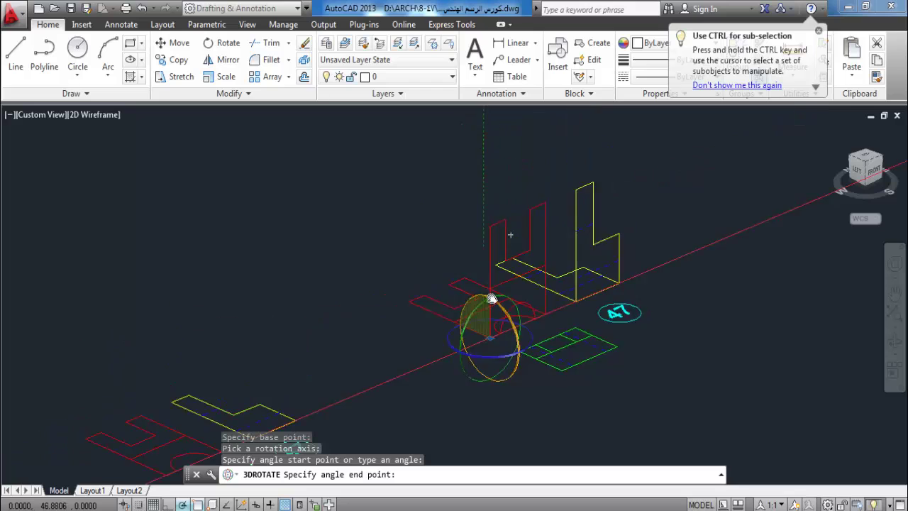
click(492, 201)
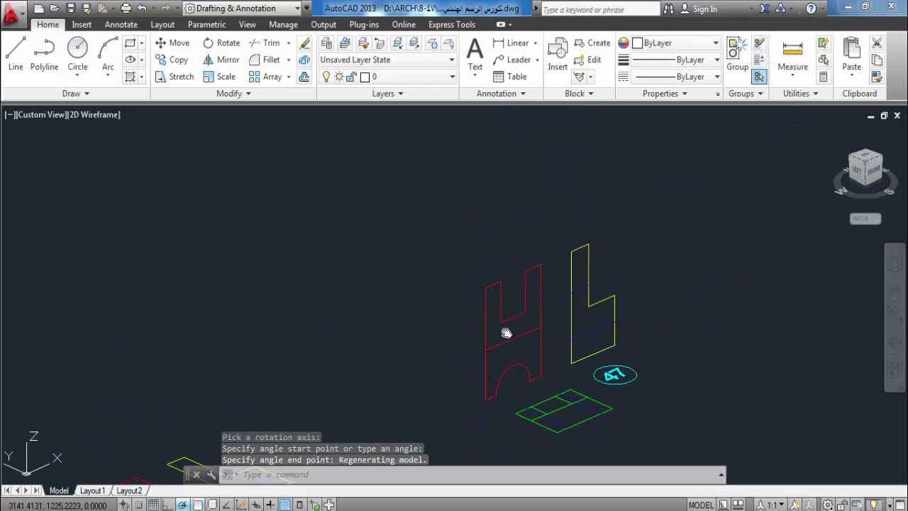
key(Escape)
key(Escape)
- Move the upright views by their bottom corner onto the green view
text(m)
key(Return)
text(p)
key(Return)
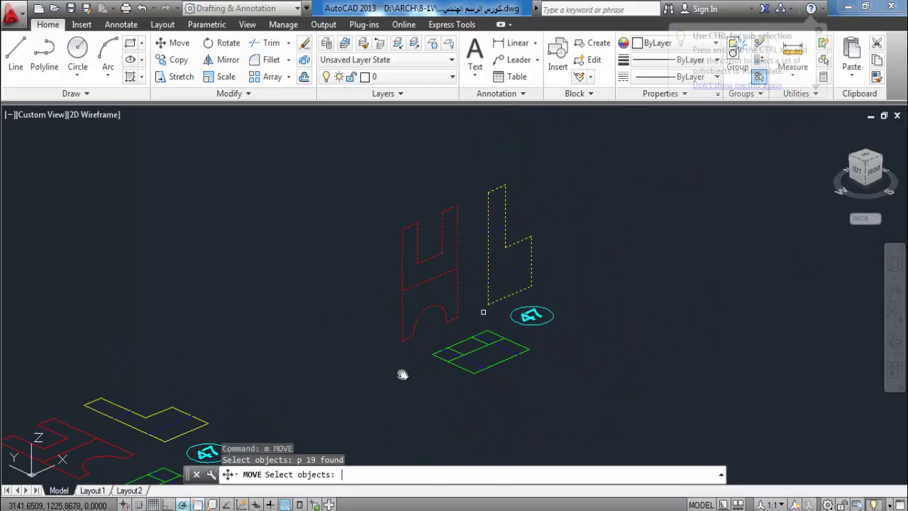
key(Return)
scroll(402, 373, up, 4)
click(413, 276)
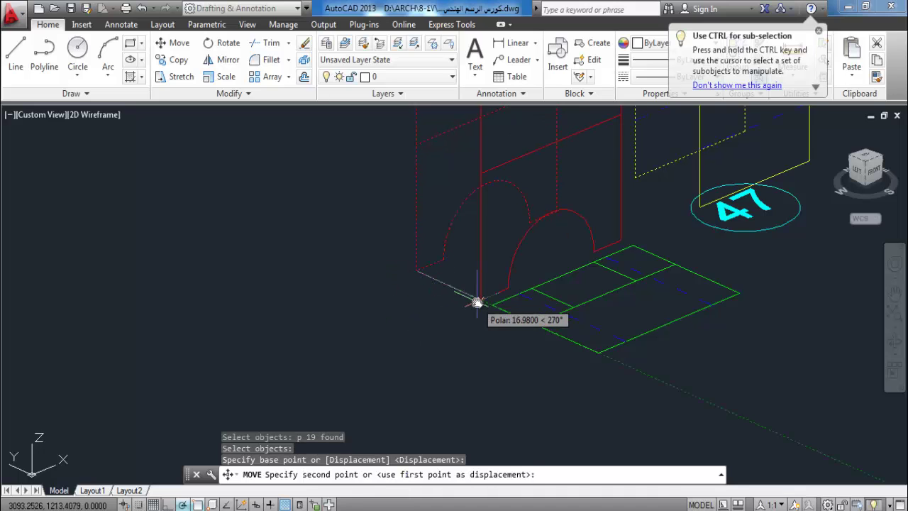
click(493, 309)
scroll(468, 375, down, 3)
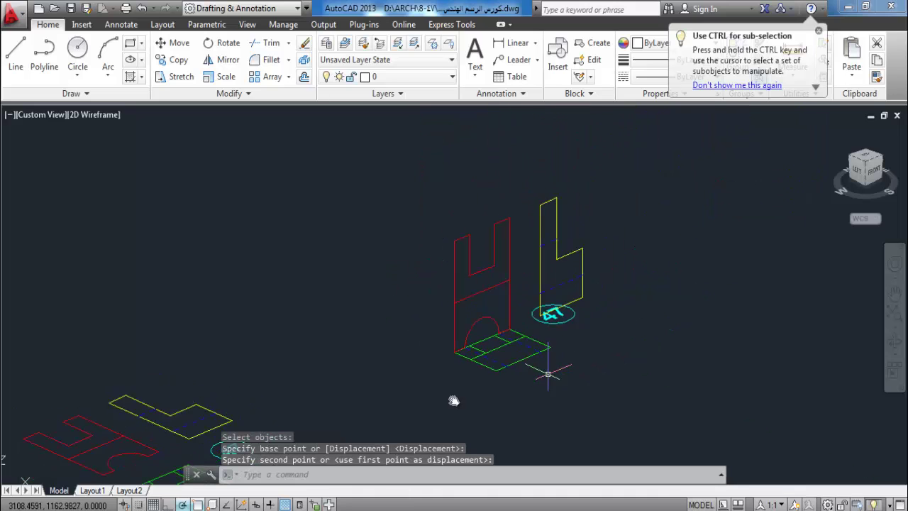
scroll(485, 356, up, 3)
- Rotate the yellow view 90 degrees about its corner, leaving the 47 label unselected
text(ro)
key(Return)
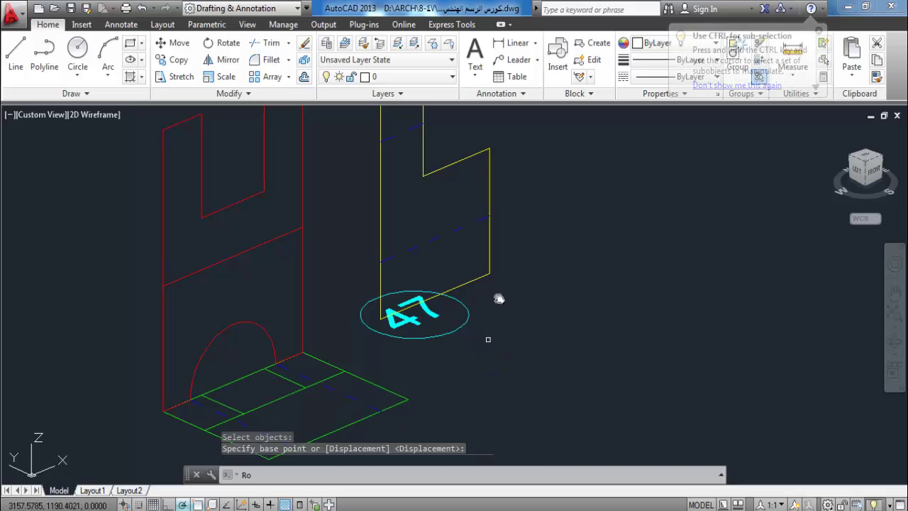
scroll(496, 300, down, 4)
click(585, 131)
click(456, 294)
scroll(456, 294, up, 2)
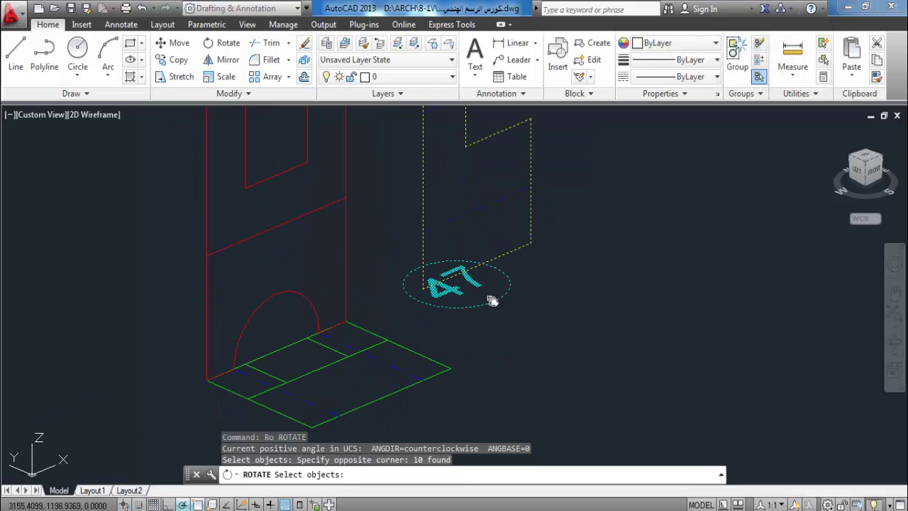
shift+click(515, 317)
shift+click(451, 299)
key(Return)
click(424, 288)
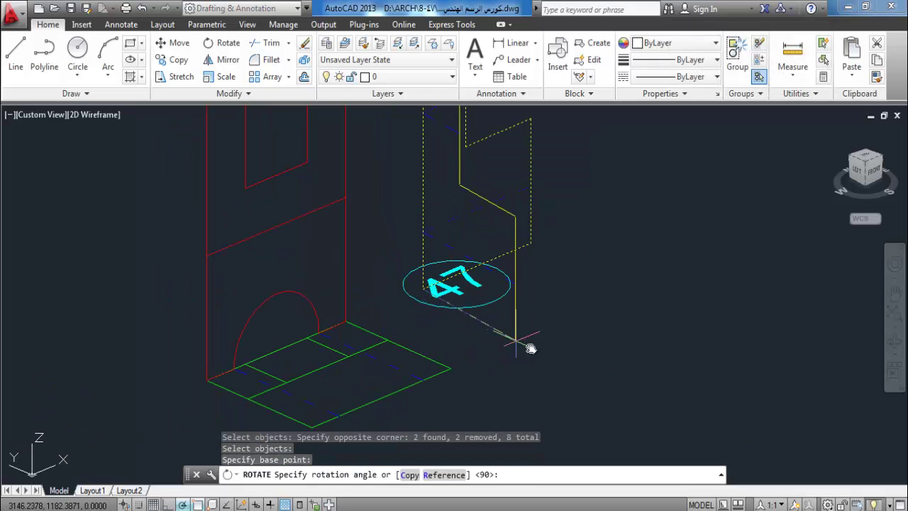
click(597, 367)
scroll(579, 333, down, 2)
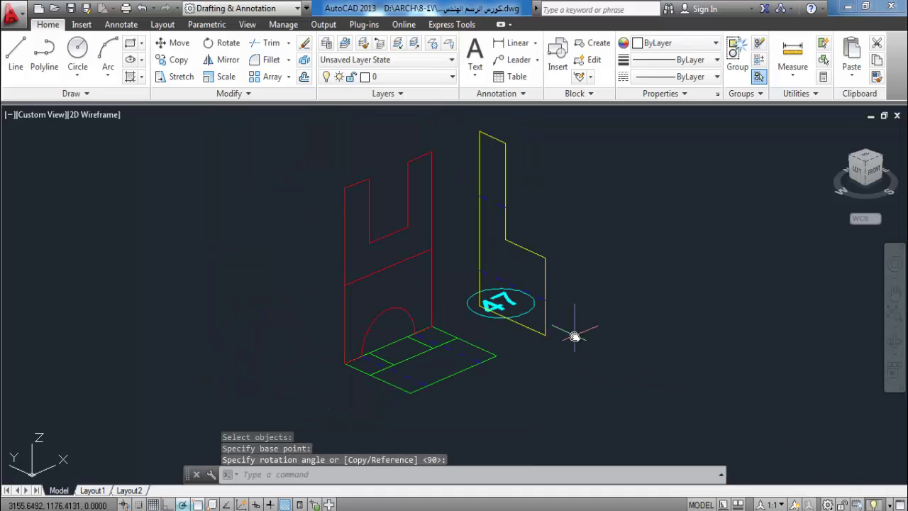
- Move the rotated yellow view so its corner meets the green view's corner
text(m)
key(Return)
text(p)
key(Return)
key(Return)
click(546, 334)
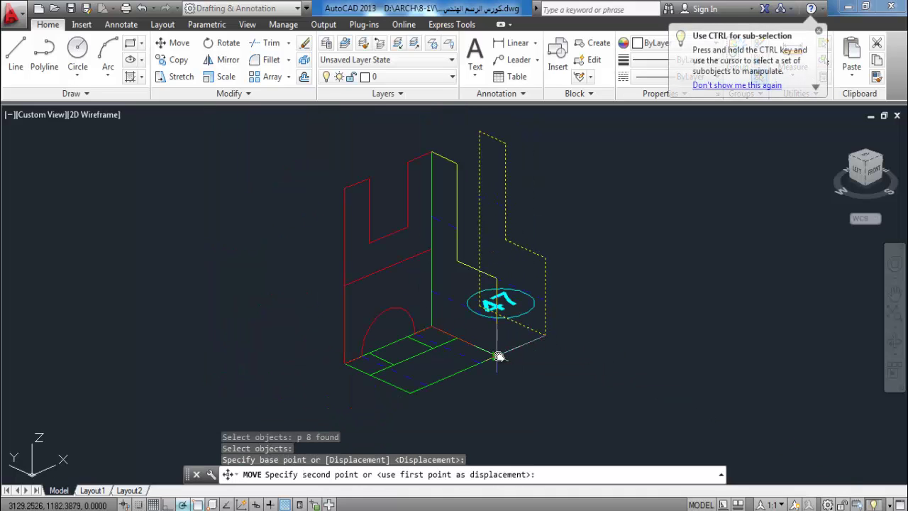
click(497, 355)
key(Escape)
- Select the 47 label ellipse for moving and set its base point
key(Return)
click(546, 271)
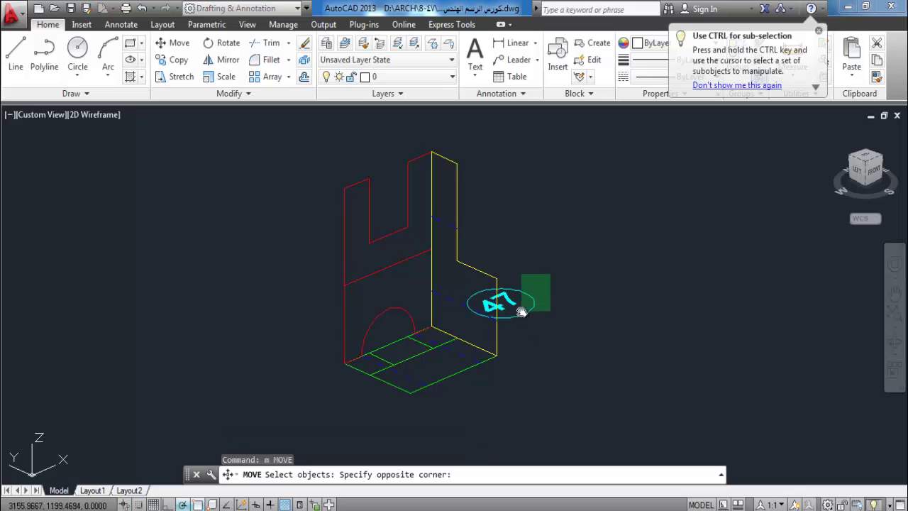
click(514, 312)
key(Return)
click(572, 346)
- Place the 47 label to the right of the model
click(671, 303)
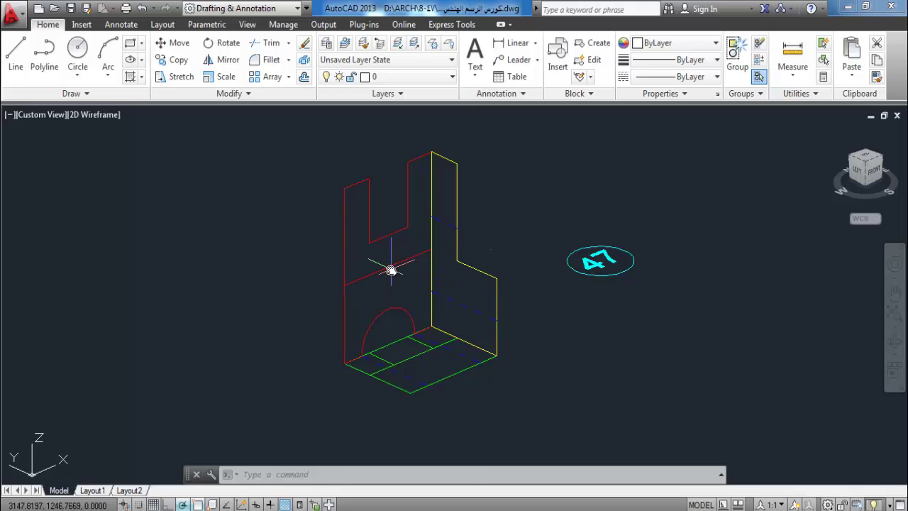
click(367, 263)
key(Escape)
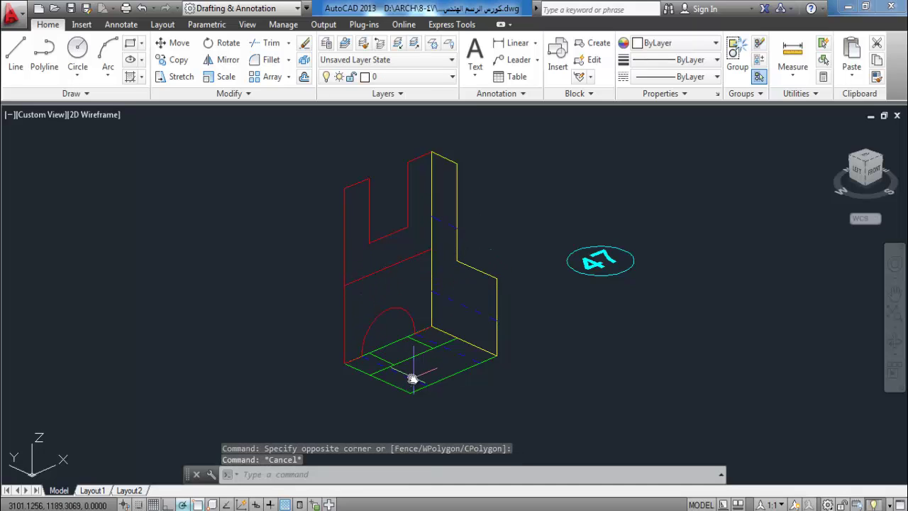
- Try selecting the dashed base lines and yellow edges, then clear the selection
click(412, 379)
click(455, 352)
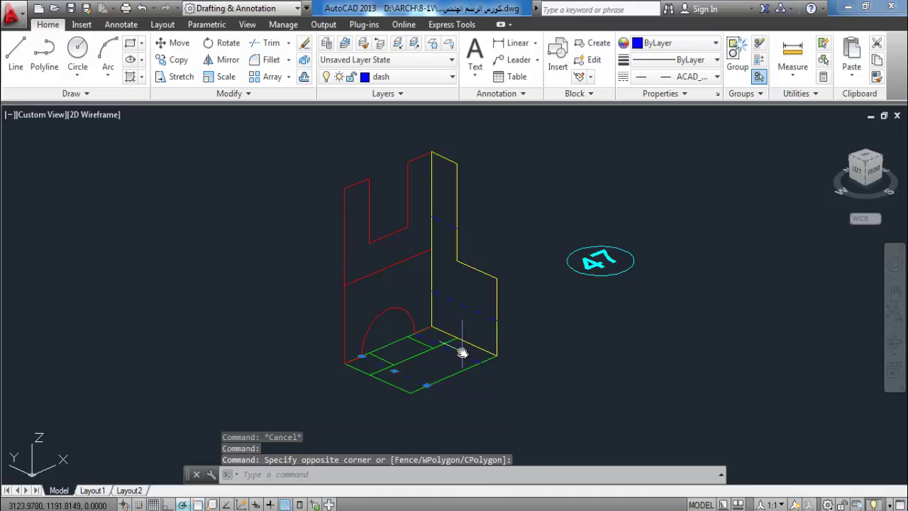
click(462, 352)
key(Escape)
scroll(409, 360, up, 2)
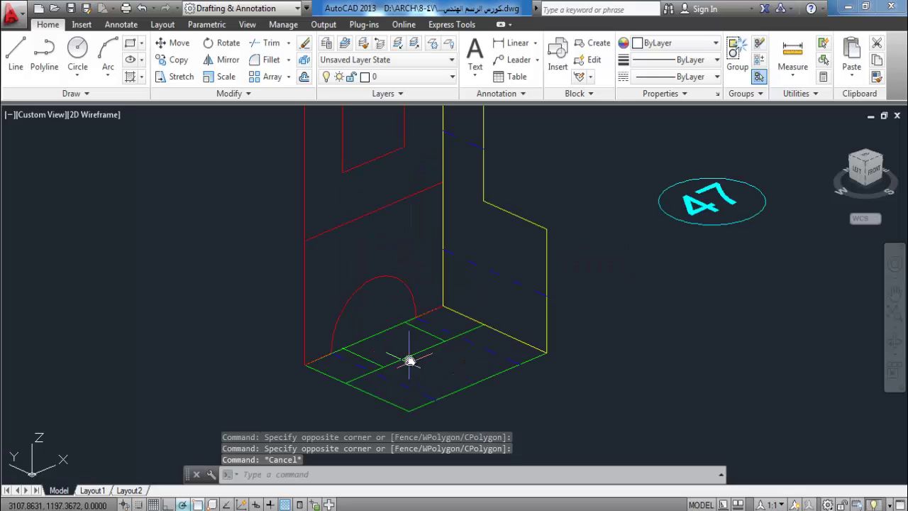
click(410, 360)
scroll(426, 347, down, 2)
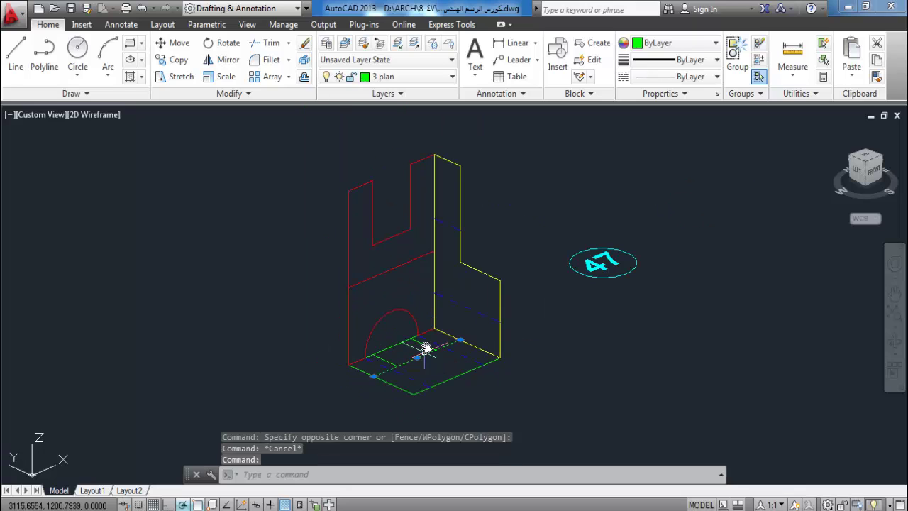
click(447, 162)
click(493, 275)
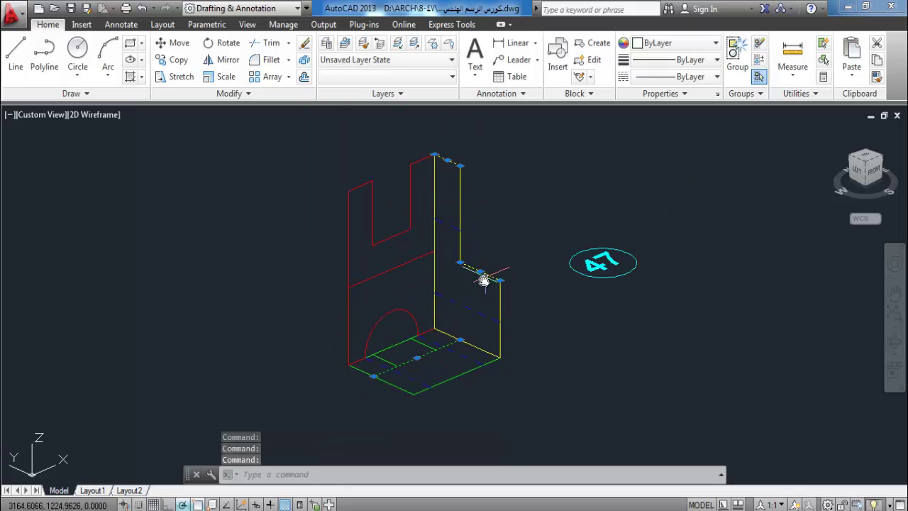
scroll(418, 364, up, 4)
key(Escape)
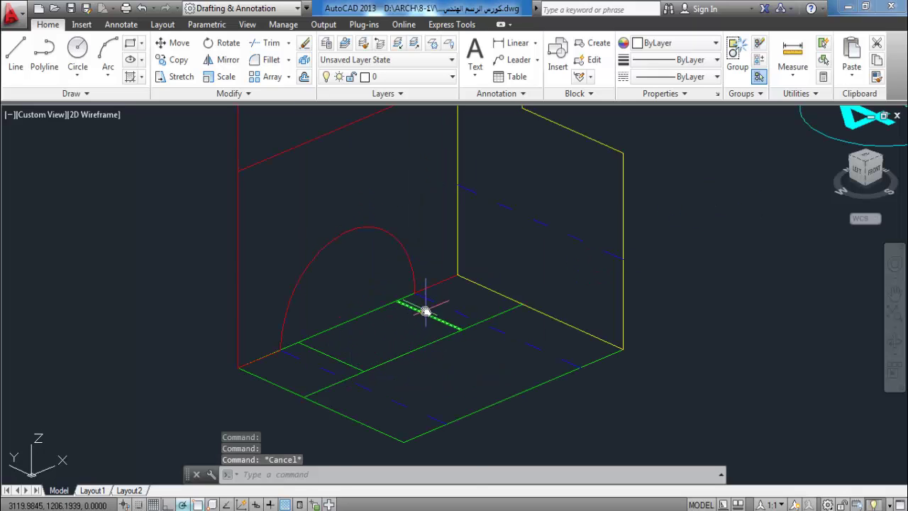
- Window-select dashed base lines and the red edge near the slot, then clear the selection
click(426, 310)
click(380, 343)
click(393, 342)
click(348, 369)
scroll(401, 364, down, 2)
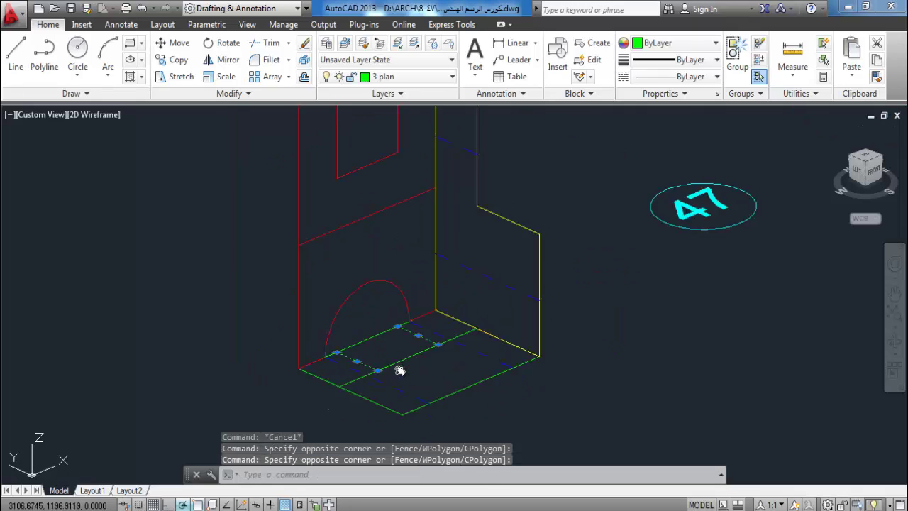
scroll(404, 366, down, 3)
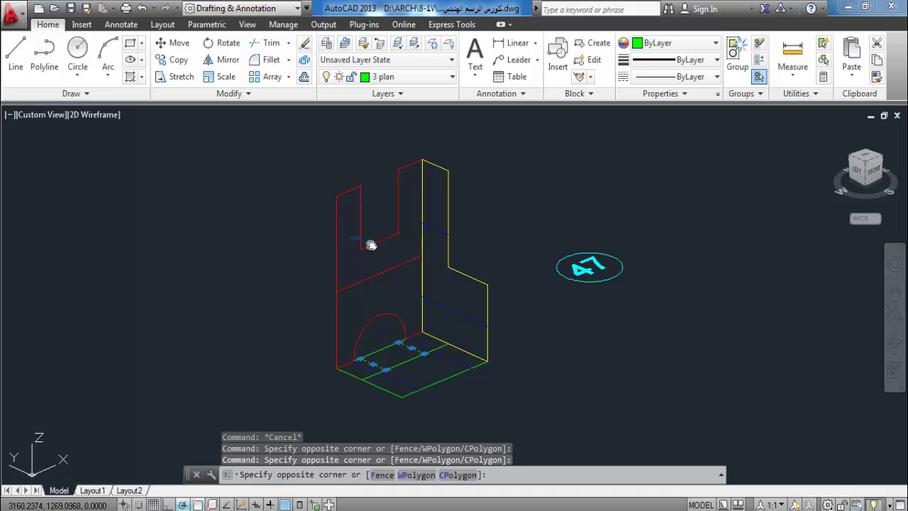
click(347, 238)
click(415, 255)
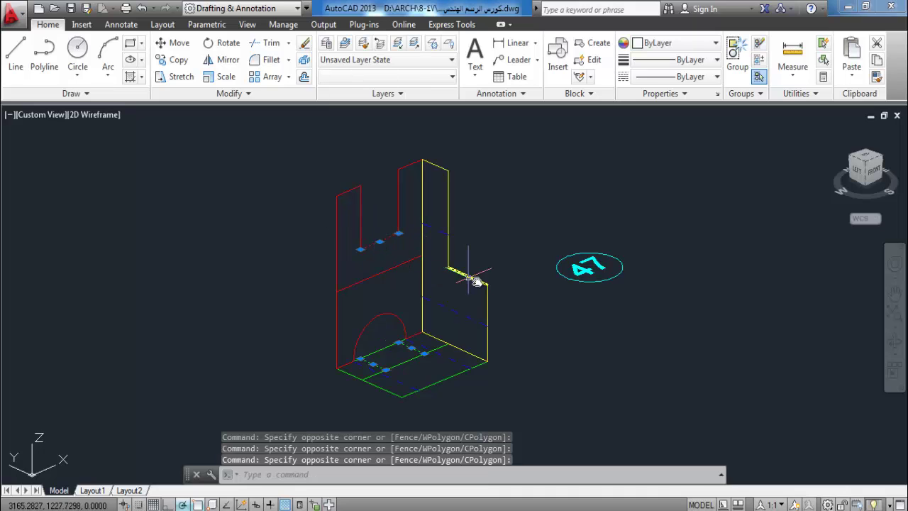
key(Escape)
key(Escape)
- Delete the two dashed hidden lines on the yellow face
click(440, 232)
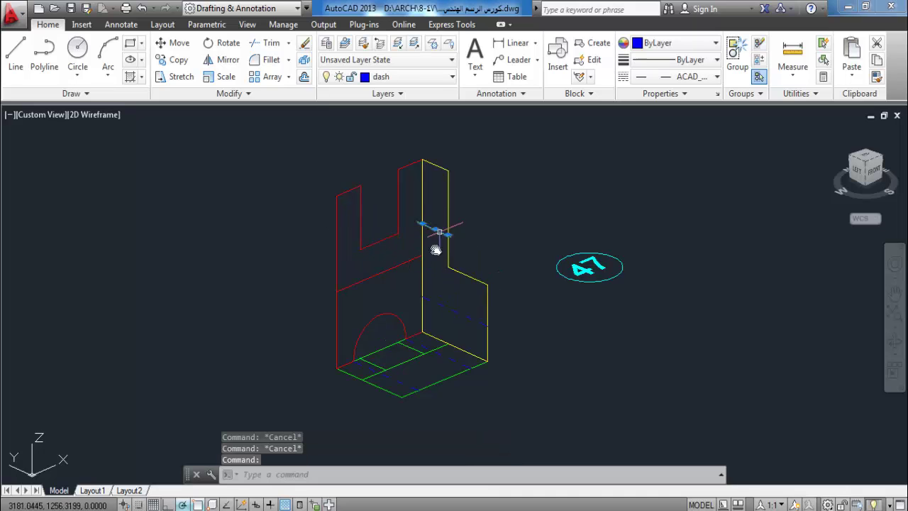
click(433, 303)
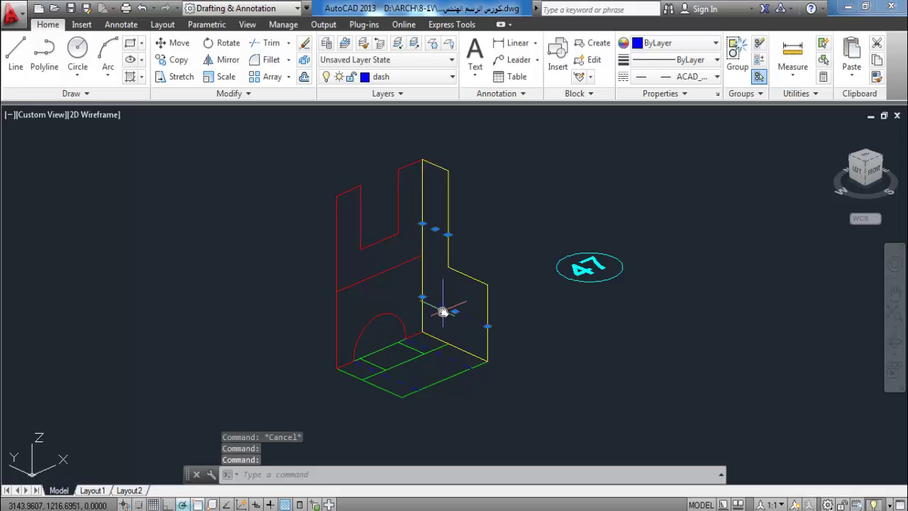
key(Delete)
key(Escape)
key(Escape)
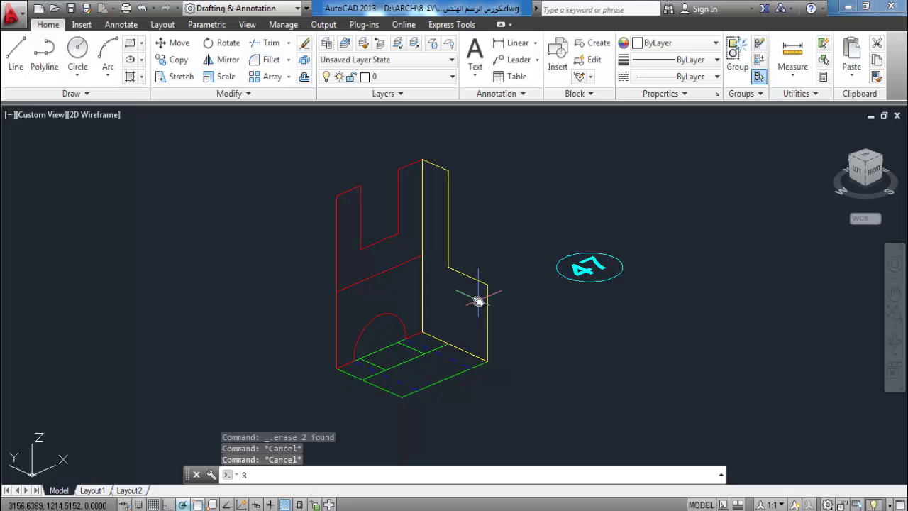
text(reg)
- Convert the yellow face outline edges into a region
key(Return)
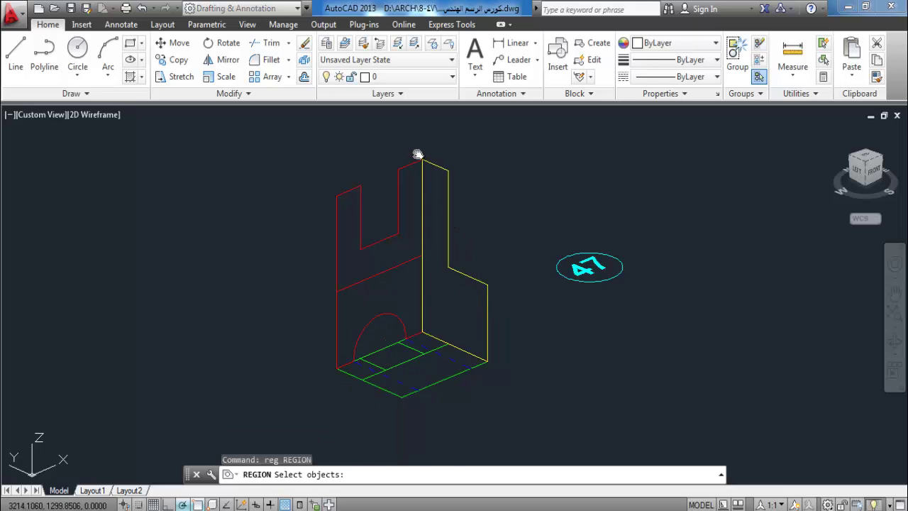
click(417, 154)
click(512, 365)
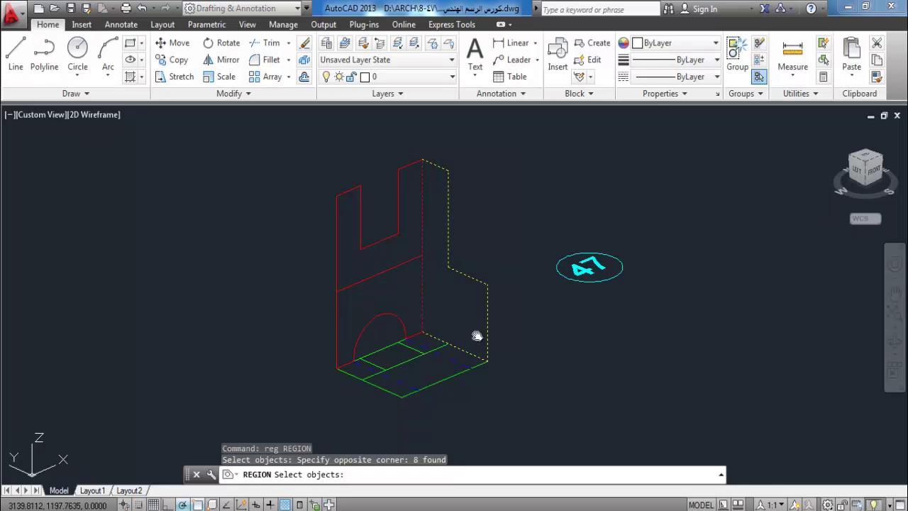
key(Return)
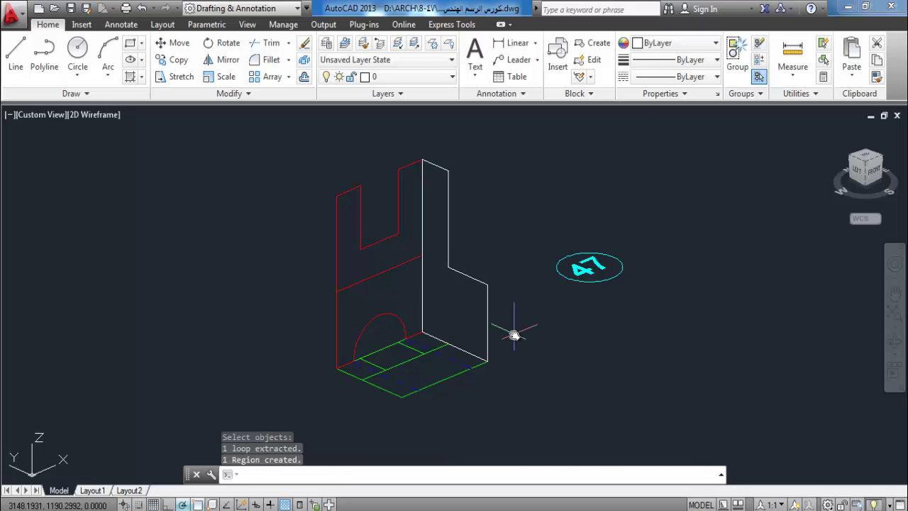
text(ext)
- Extrude the new region into a 3D solid and orbit to view it
key(Return)
click(486, 319)
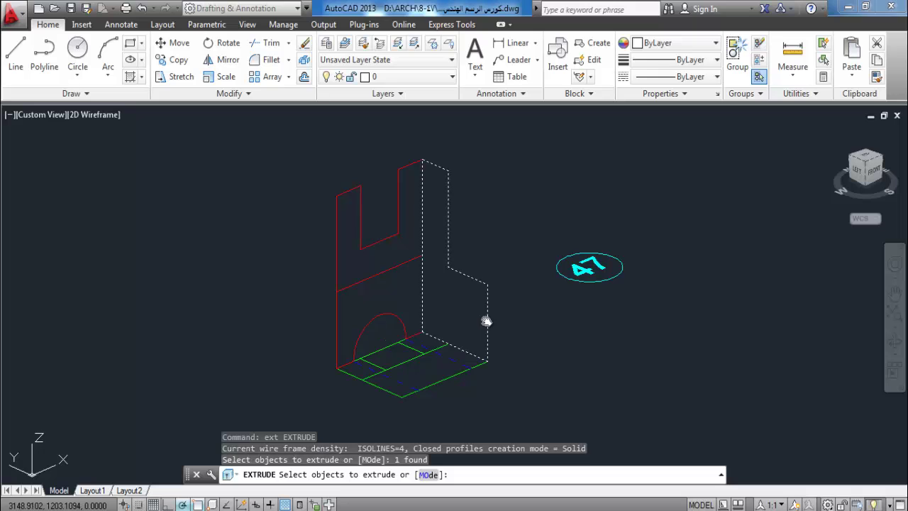
key(Return)
click(397, 401)
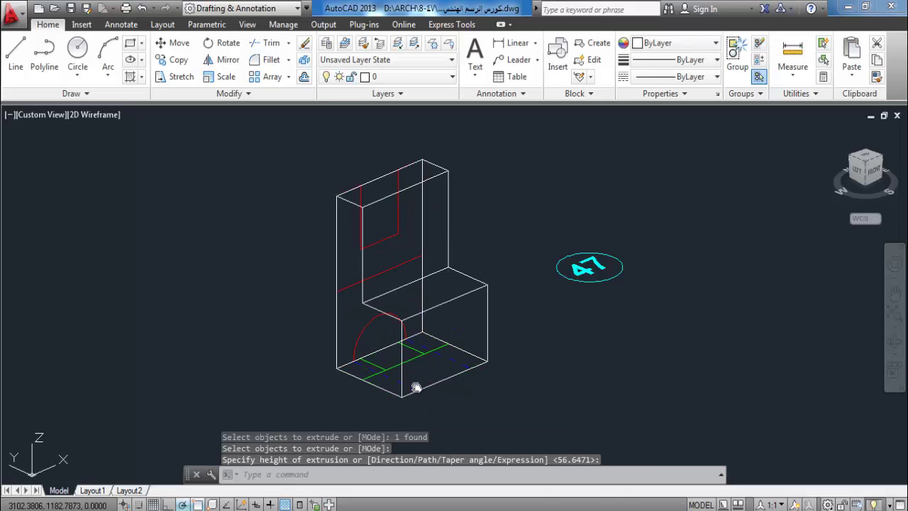
shift+middle_drag(352, 369, 506, 359)
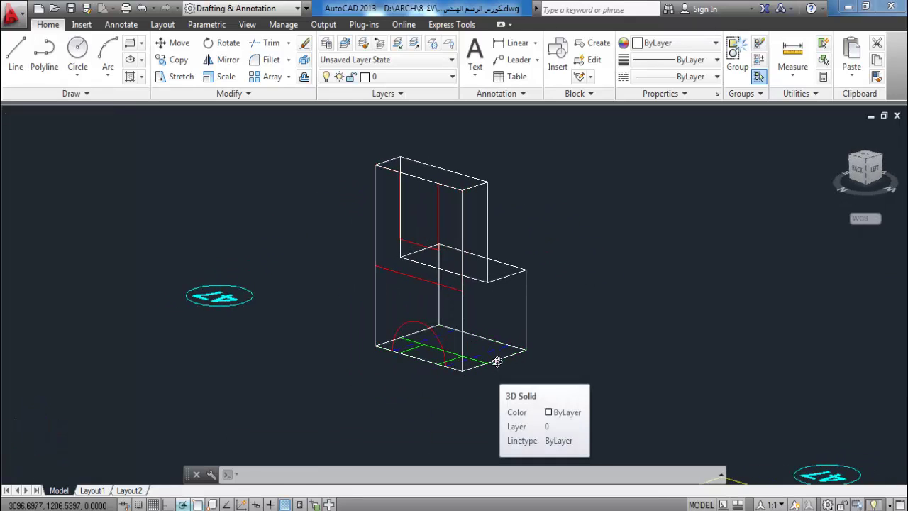
- Press-pull the half-circle area through the solid as a half-cylinder
key(Escape)
key(Escape)
text(pre)
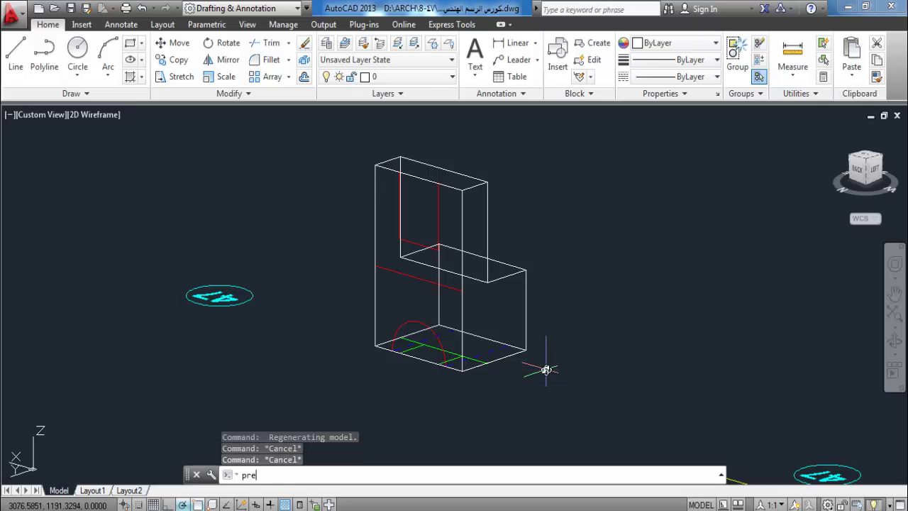
text(sspull)
key(Return)
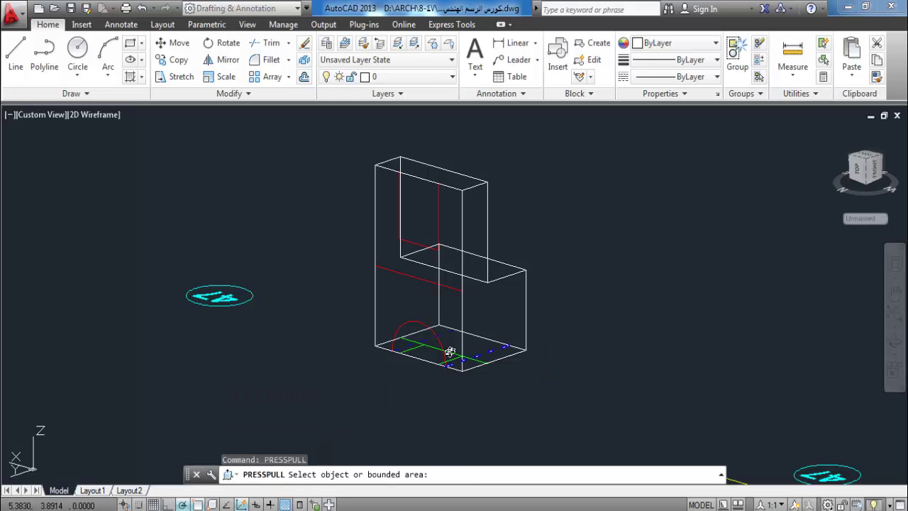
click(433, 352)
click(619, 303)
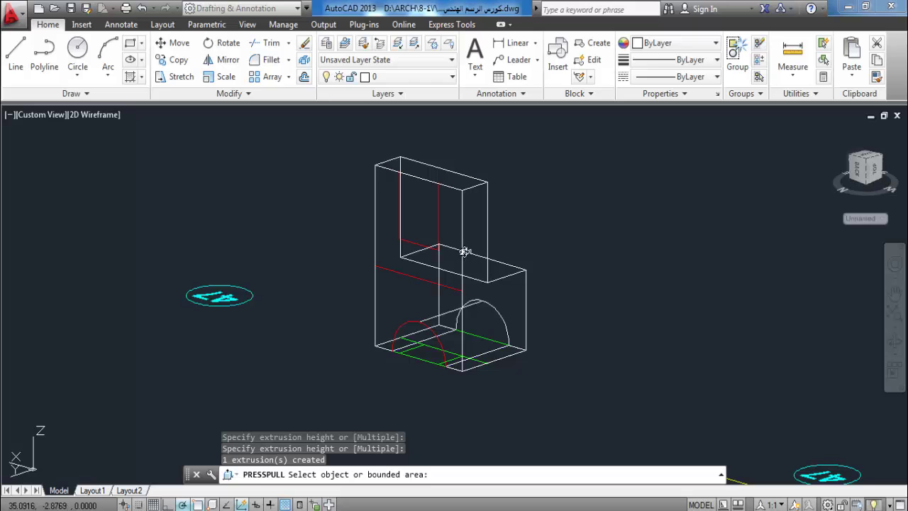
- Press-pull the upper bounded area up into a tall block
click(422, 227)
click(617, 298)
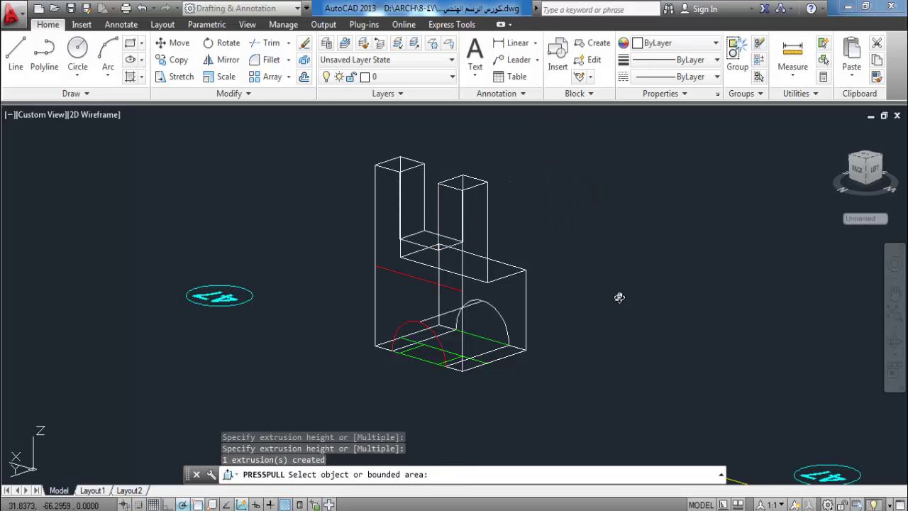
mouse_move(618, 298)
shift+middle_down()
mouse_move(533, 315)
mouse_move(449, 314)
shift+middle_up()
scroll(499, 339, down, 3)
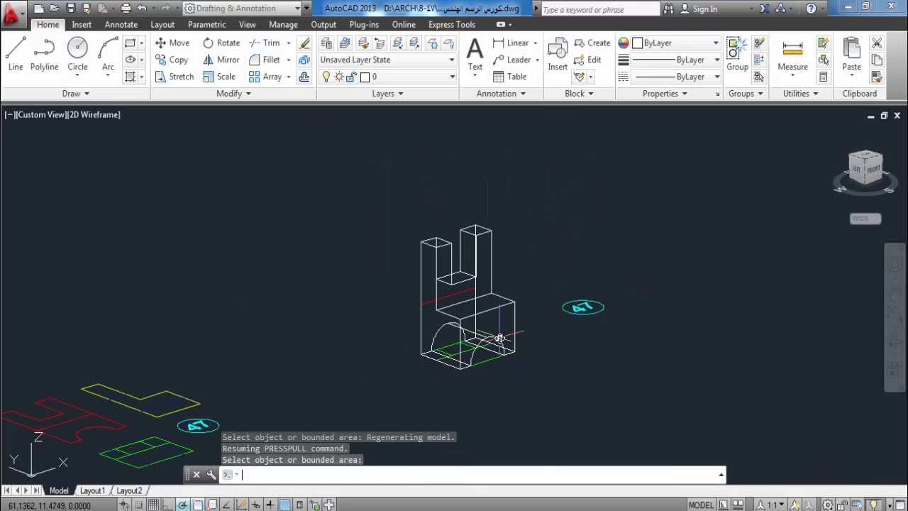
key(Escape)
- Move the solid up and to the right of the outline views
text(m)
key(Return)
click(497, 328)
click(487, 313)
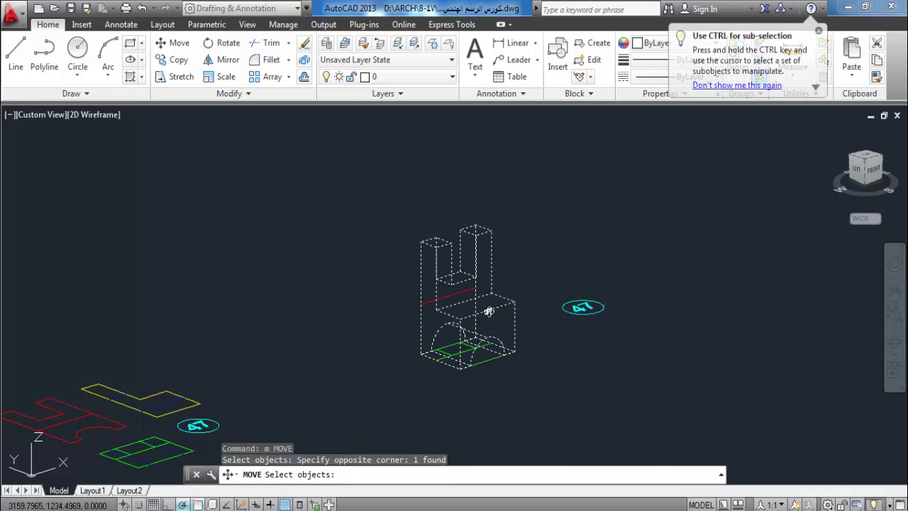
key(Return)
click(516, 379)
click(684, 330)
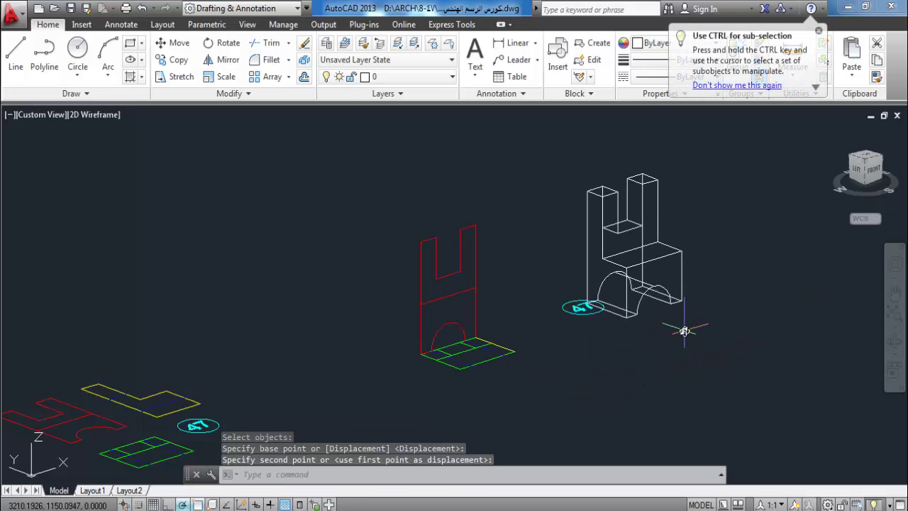
scroll(705, 246, up, 2)
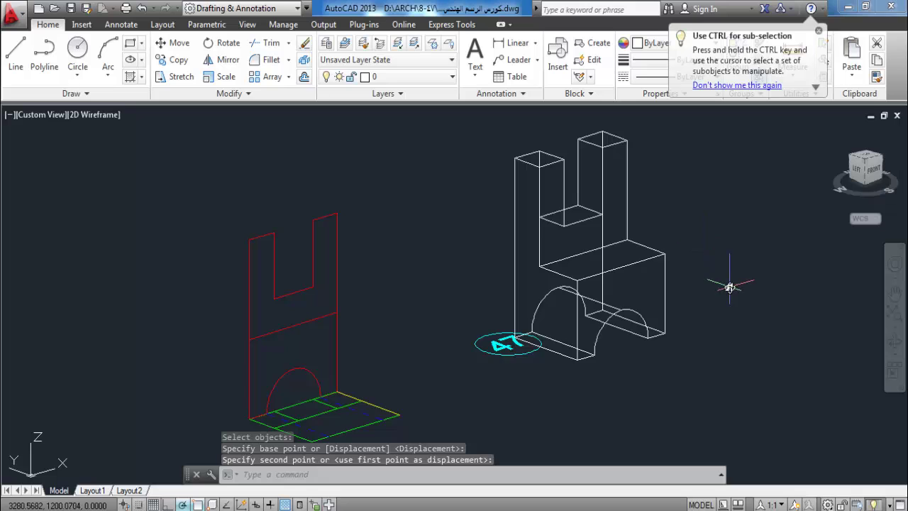
scroll(729, 276, down, 2)
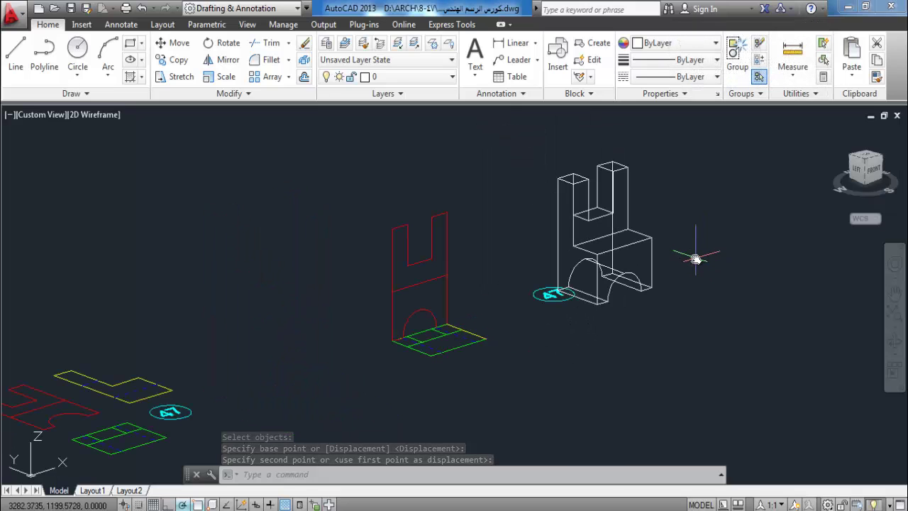
key(Escape)
key(Escape)
- Switch the visual style to Realistic and orbit the shaded model
key(Return)
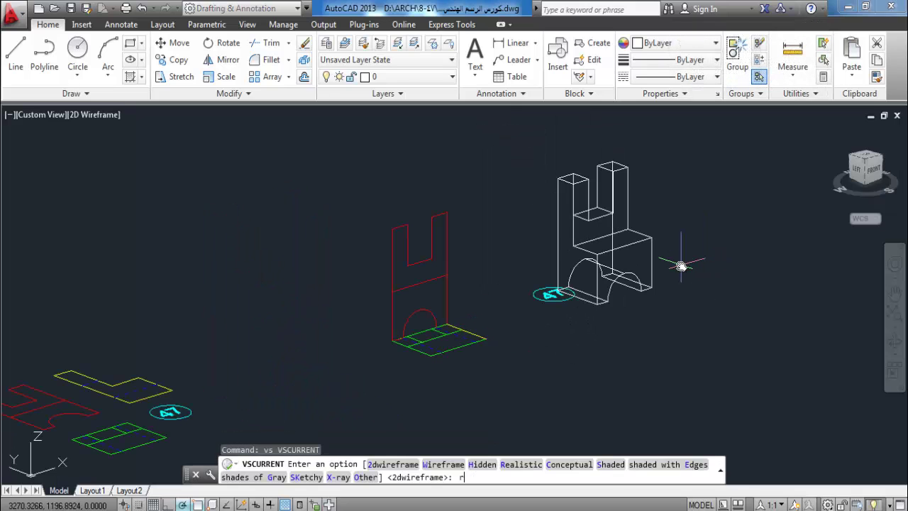
text(r)
key(Return)
scroll(674, 256, up, 2)
scroll(553, 260, up, 2)
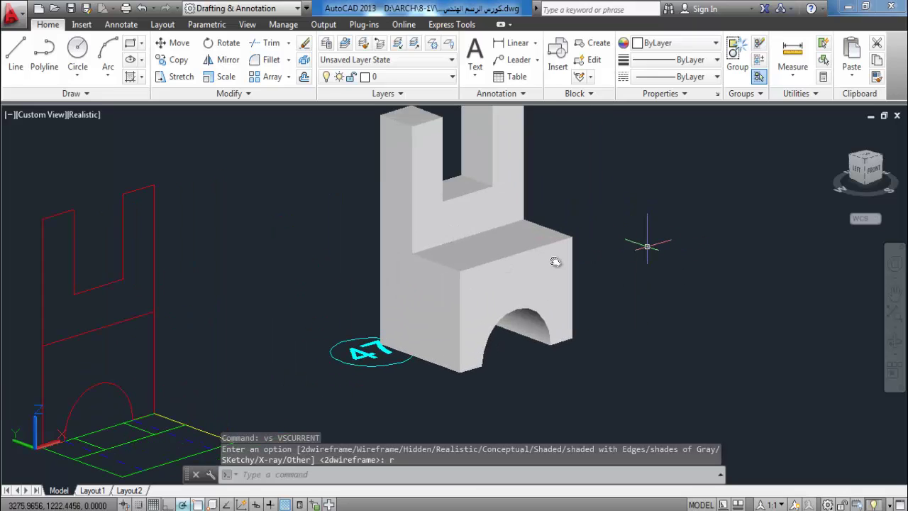
scroll(546, 259, down, 2)
mouse_move(547, 259)
shift+middle_down()
mouse_move(561, 293)
mouse_move(523, 304)
shift+middle_up()
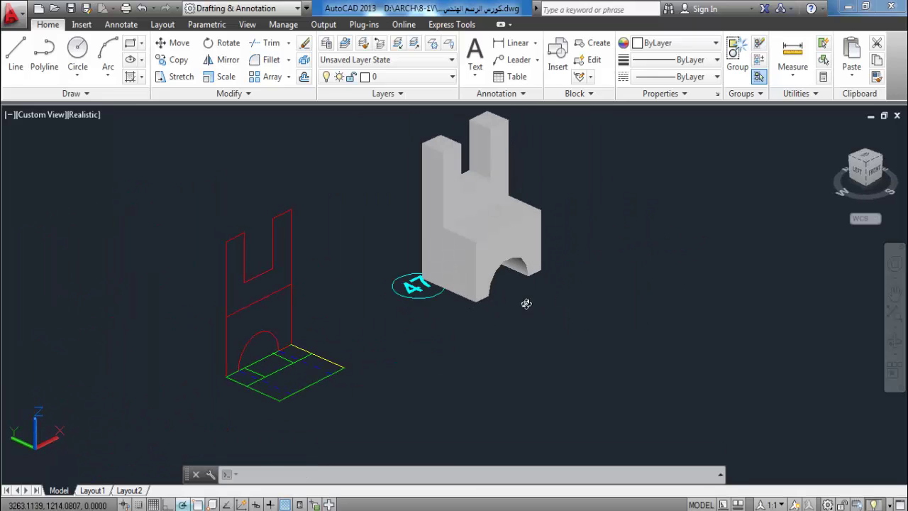
key(Return)
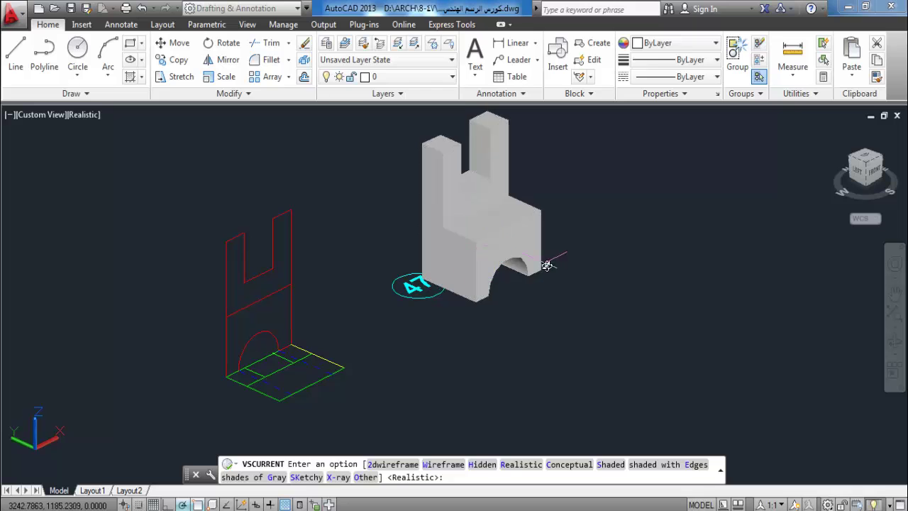
key(Escape)
- Move the Part 47 solid up and to the right
text(m)
key(Return)
click(525, 275)
key(Return)
click(546, 278)
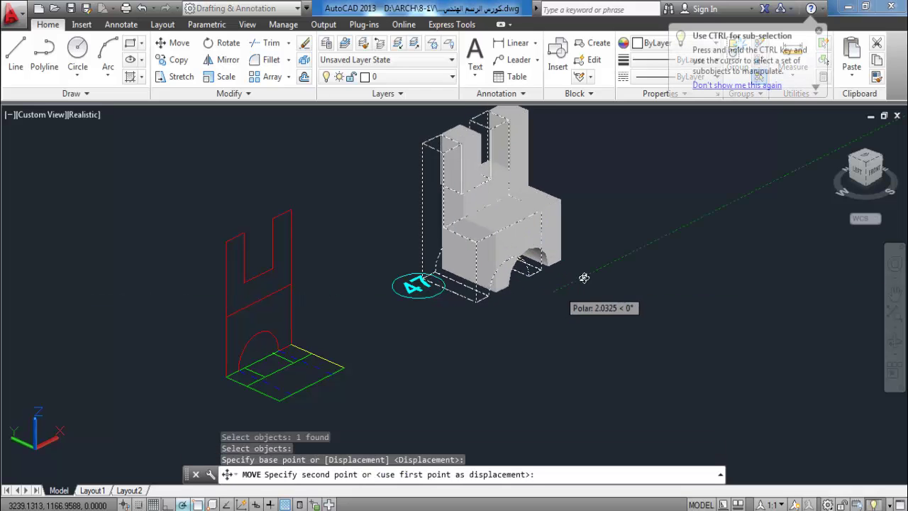
click(588, 270)
- Erase the standing sketch lines and the two leftover red dashed lines
click(444, 254)
click(200, 394)
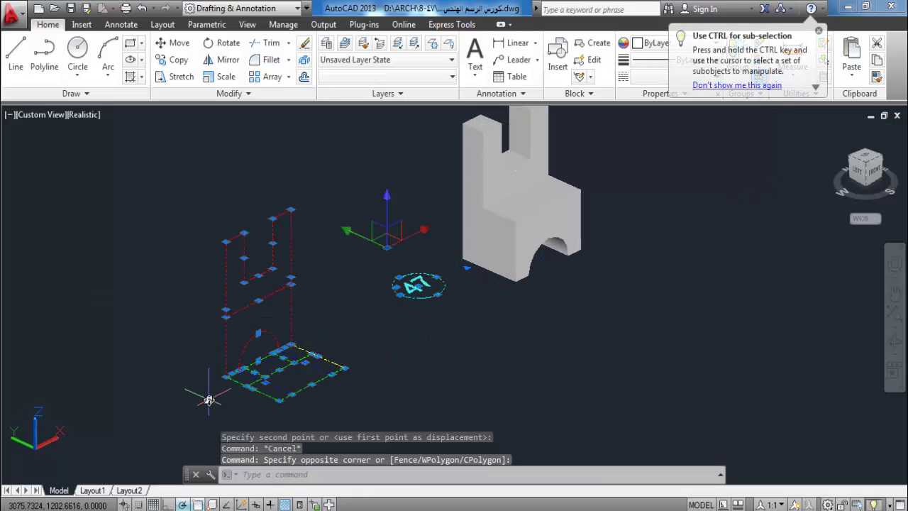
key(Delete)
scroll(482, 312, down, 2)
click(388, 201)
click(293, 284)
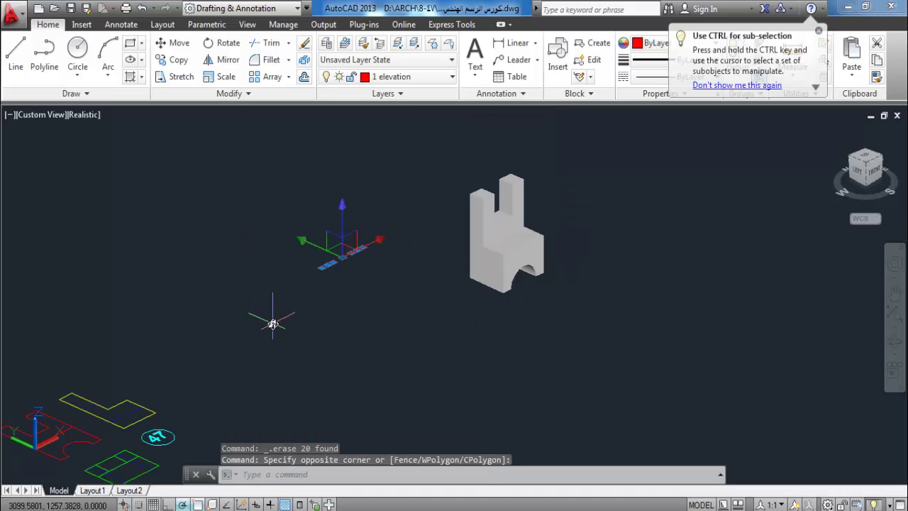
key(Delete)
scroll(481, 296, down, 2)
- Move the solid beside the flat 47 outline views and centre them in the view
text(m)
key(Return)
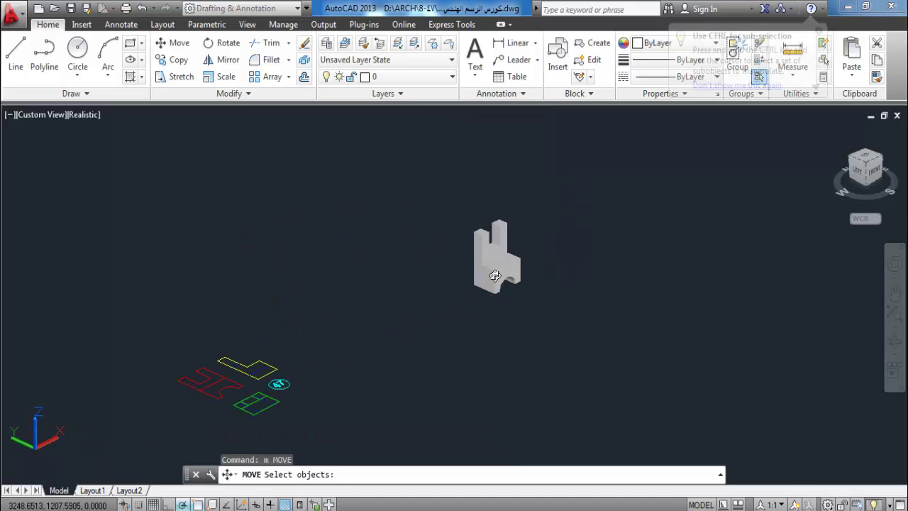
click(489, 249)
key(Return)
click(477, 307)
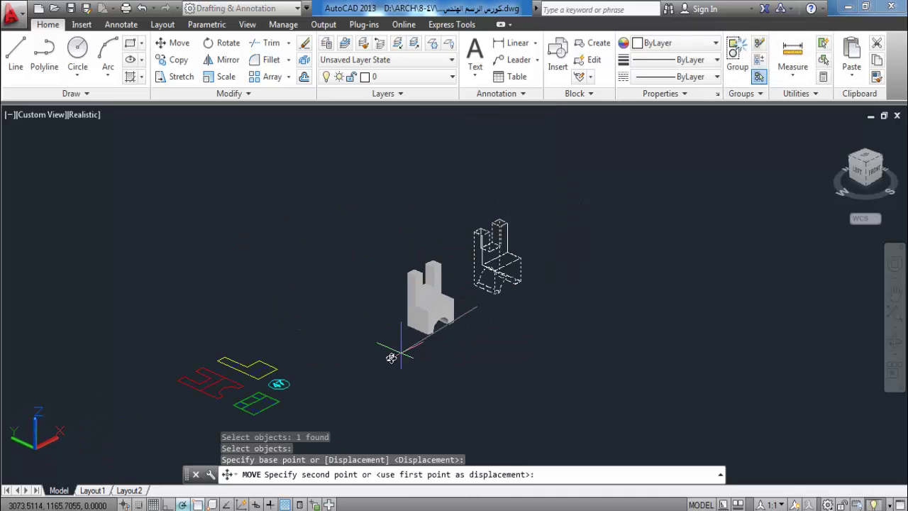
click(345, 370)
scroll(306, 341, up, 2)
middle_drag(307, 341, 364, 334)
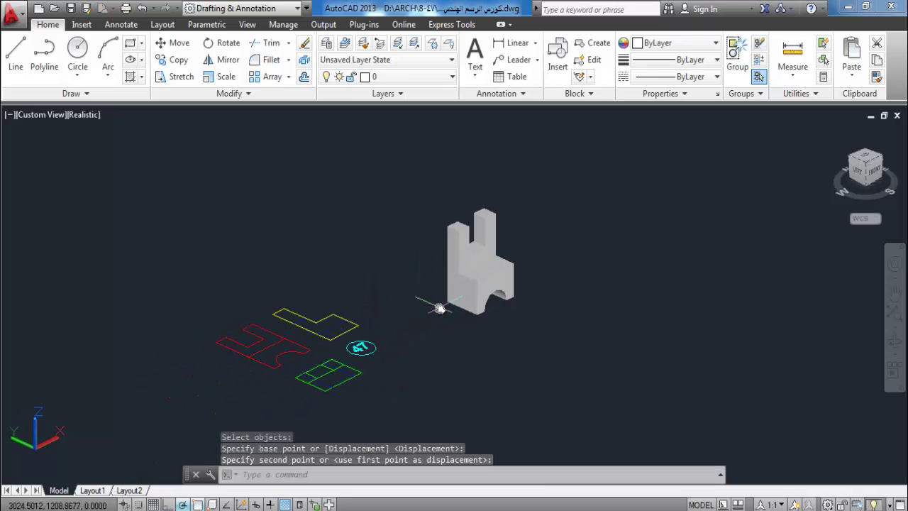
- Split the drawing into Two: Vertical viewports, with the left set to SW Isometric
click(9, 114)
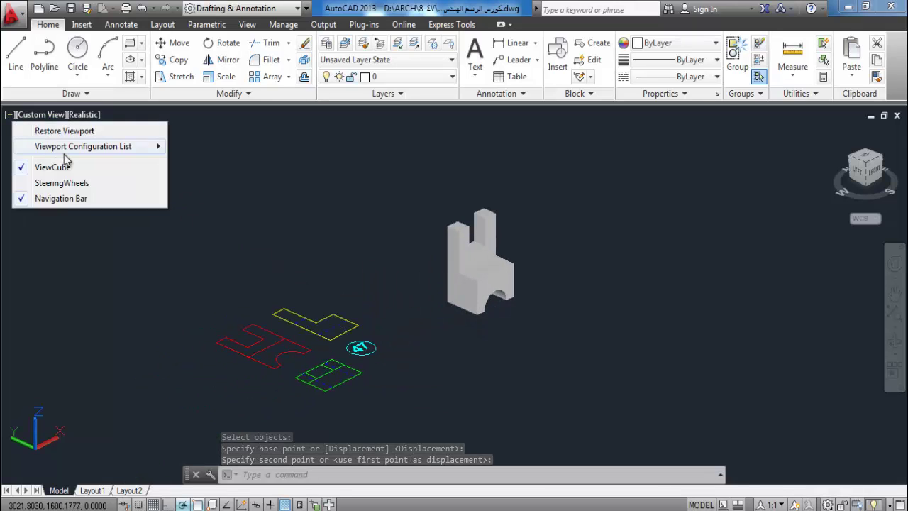
mouse_move(83, 146)
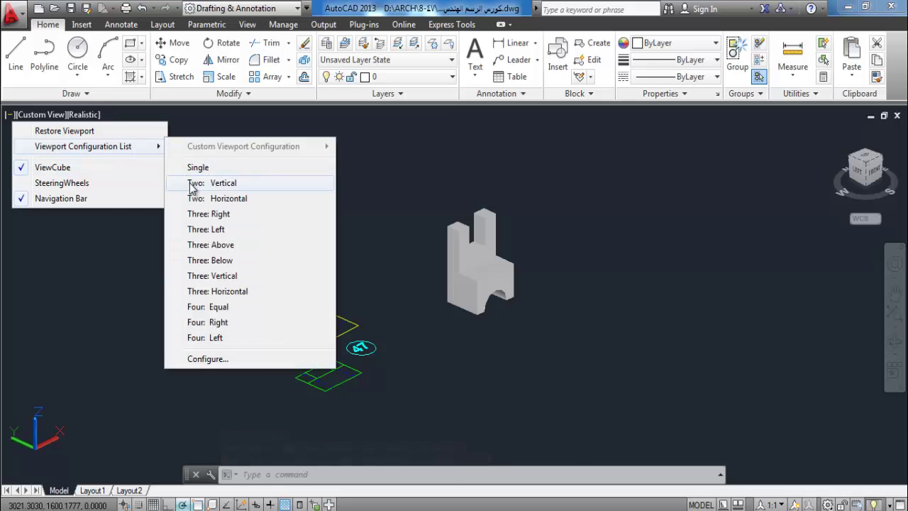
click(193, 186)
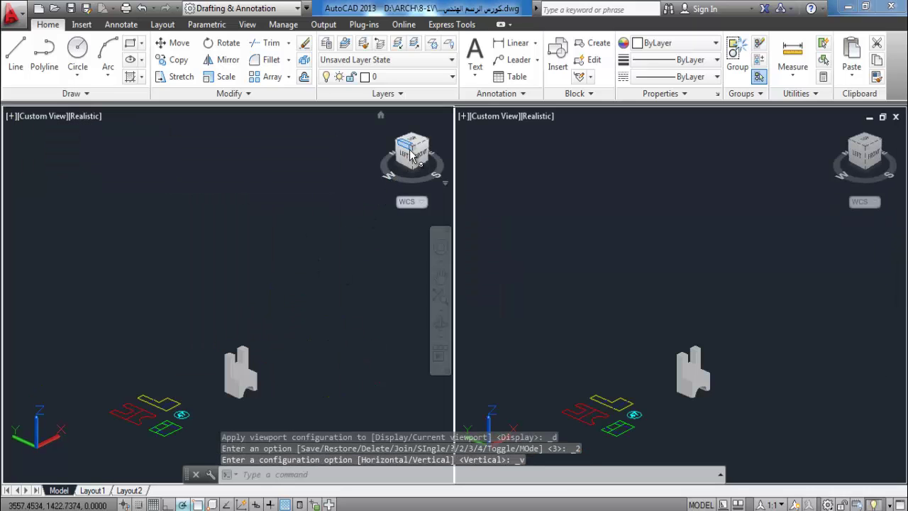
click(411, 150)
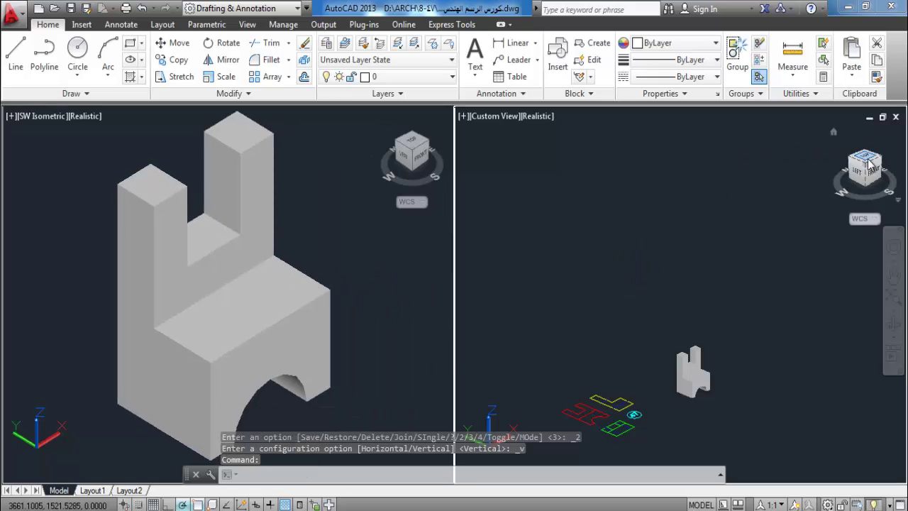
- Set the right viewport to Top view and make the left 3D viewport active
click(867, 160)
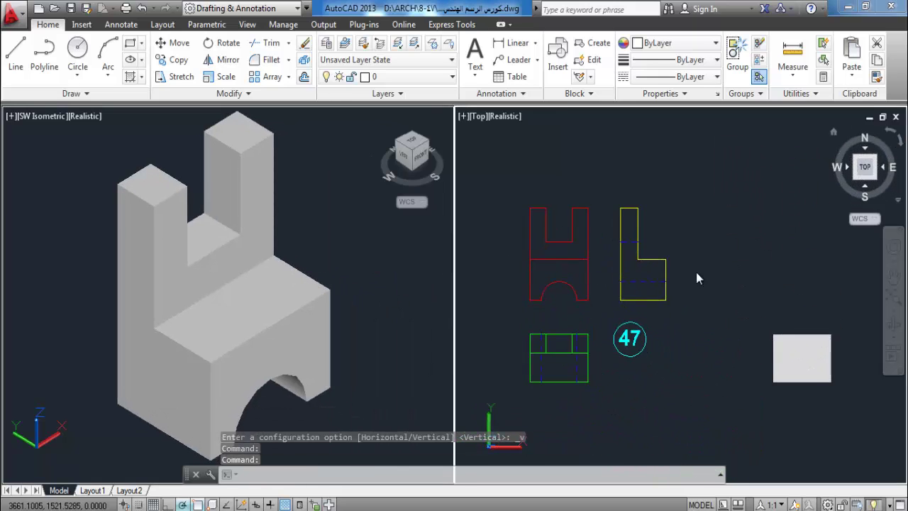
scroll(600, 308, up, 2)
scroll(695, 304, up, 1)
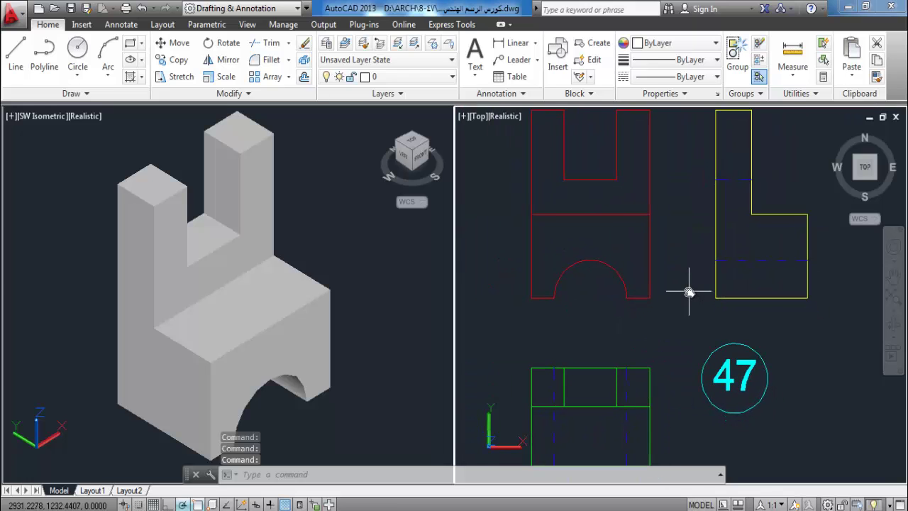
scroll(692, 287, down, 1)
scroll(670, 302, down, 1)
scroll(656, 304, down, 1)
key(Escape)
key(Escape)
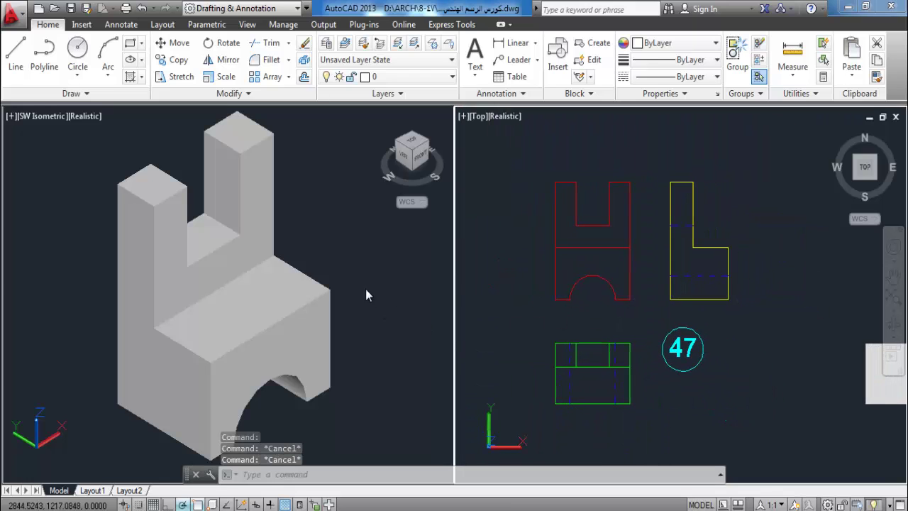
click(366, 292)
key(Escape)
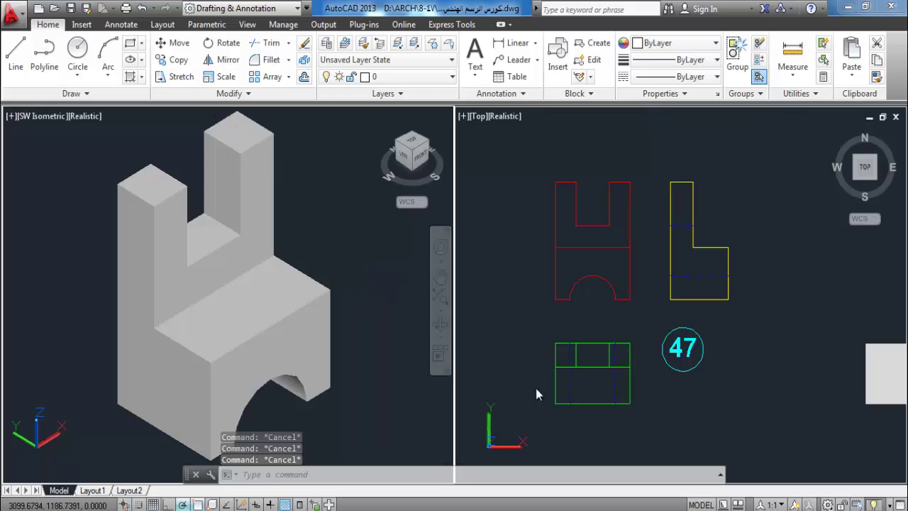
- Switch to the 3D modelling workspace and colour the upright's front and arched front faces red
click(808, 419)
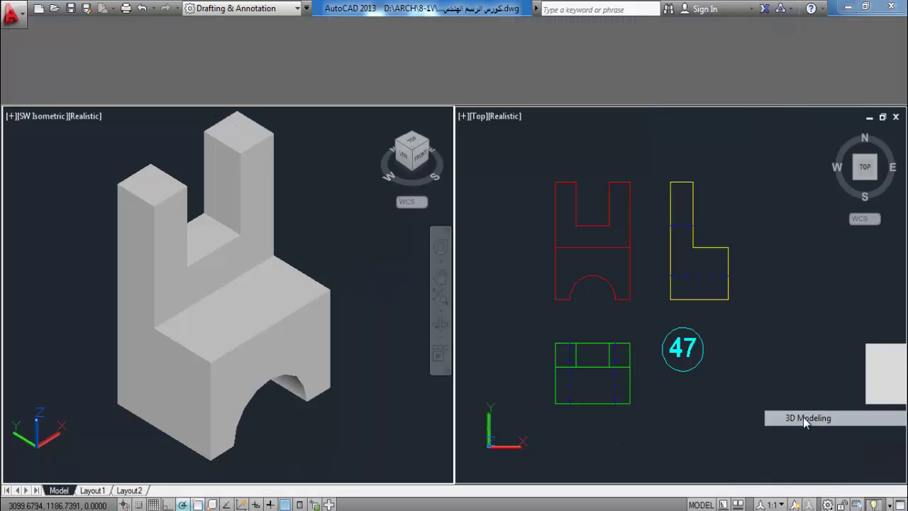
right_click(242, 139)
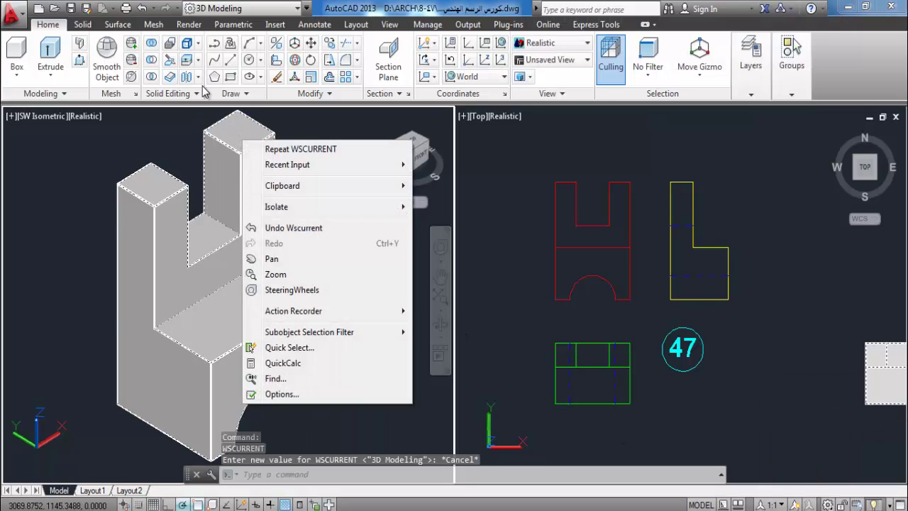
click(234, 184)
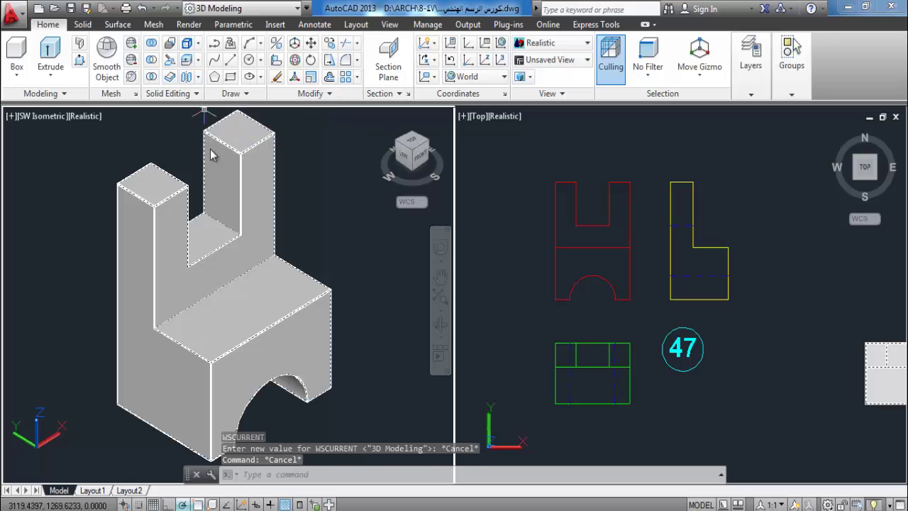
click(198, 61)
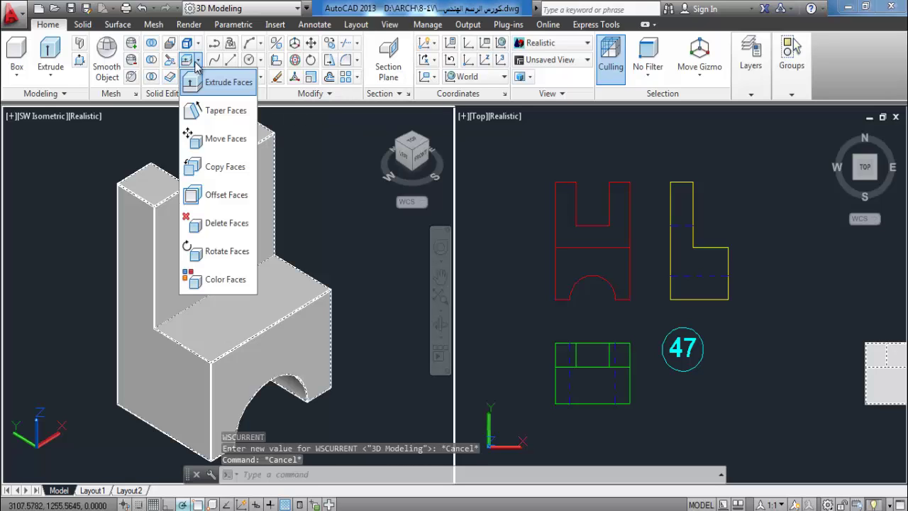
click(199, 278)
click(162, 297)
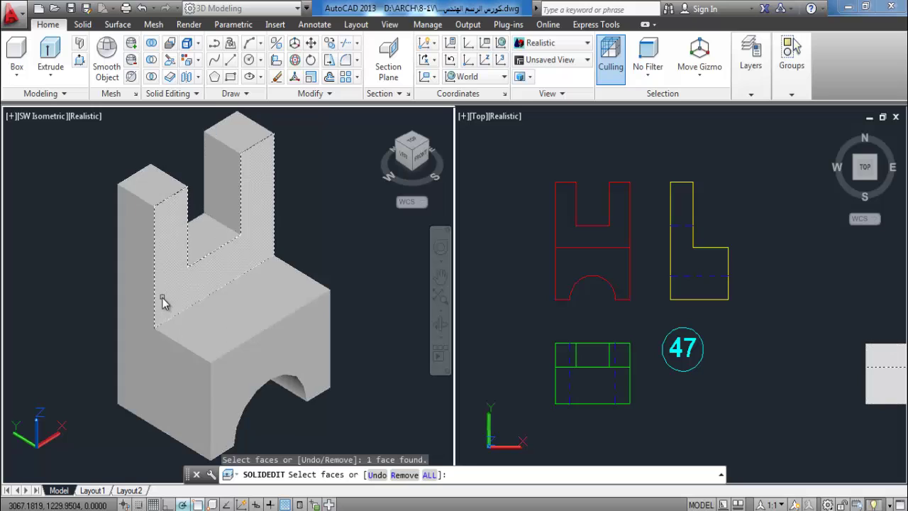
click(232, 412)
key(Return)
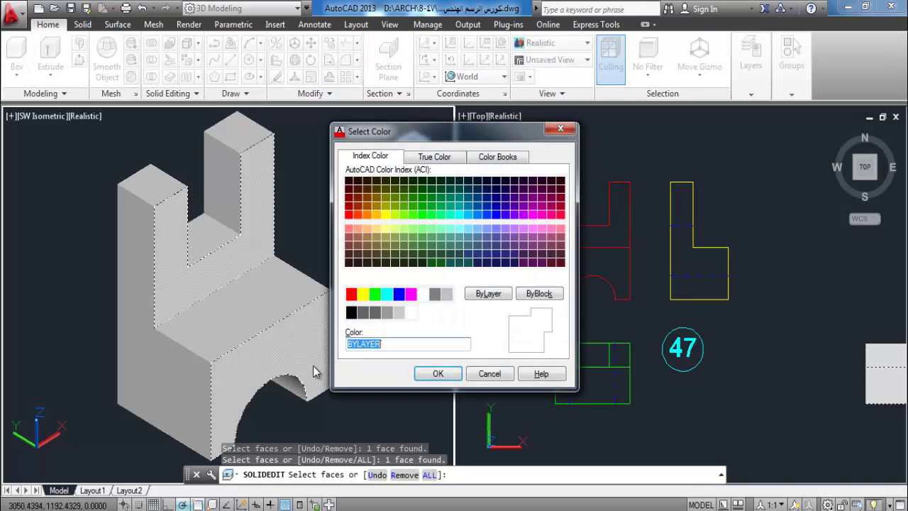
click(351, 294)
click(436, 373)
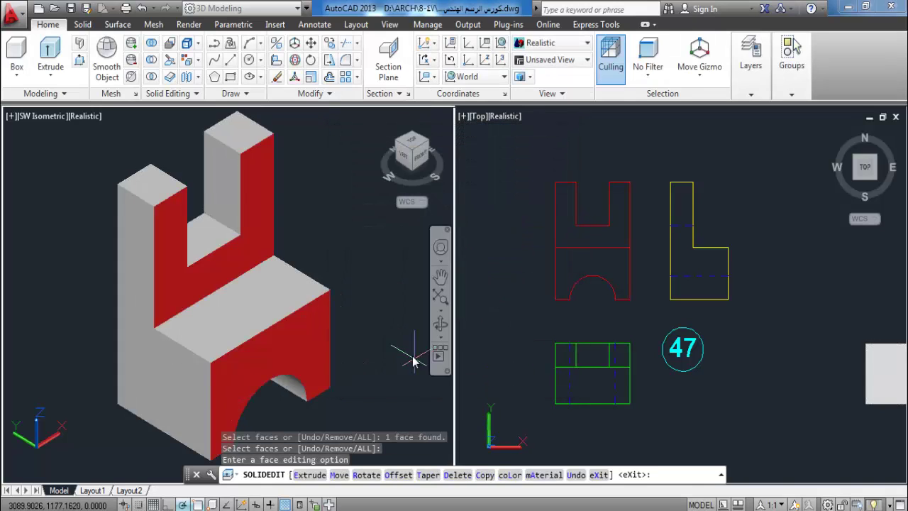
- Colour the left side face and the slot's inner side face yellow
click(189, 56)
click(134, 214)
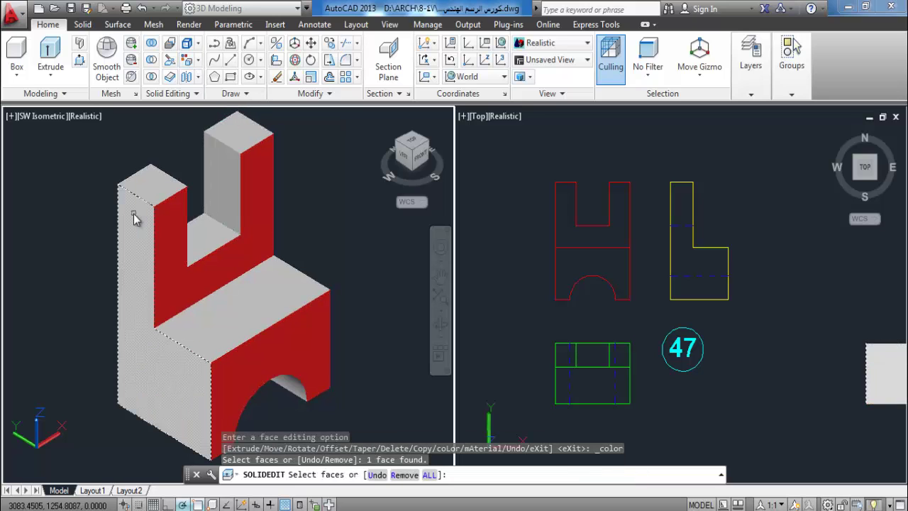
click(226, 196)
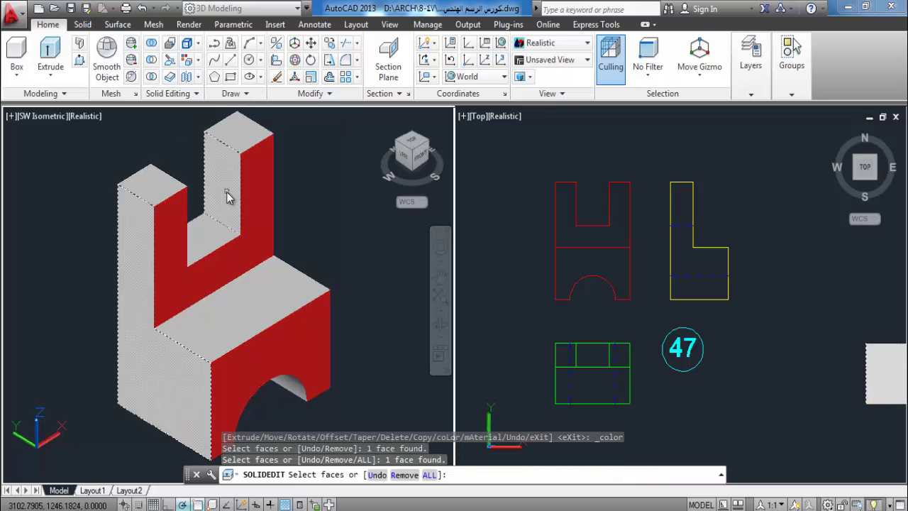
key(Return)
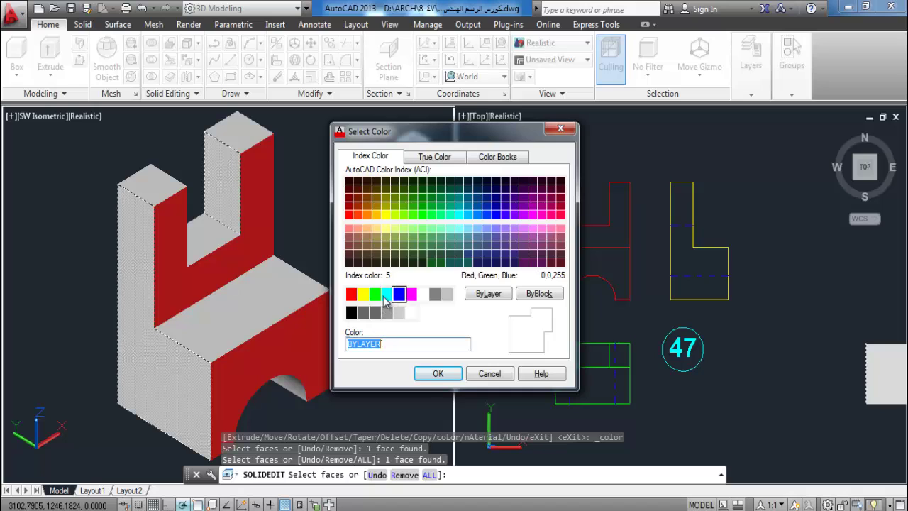
click(362, 294)
click(429, 371)
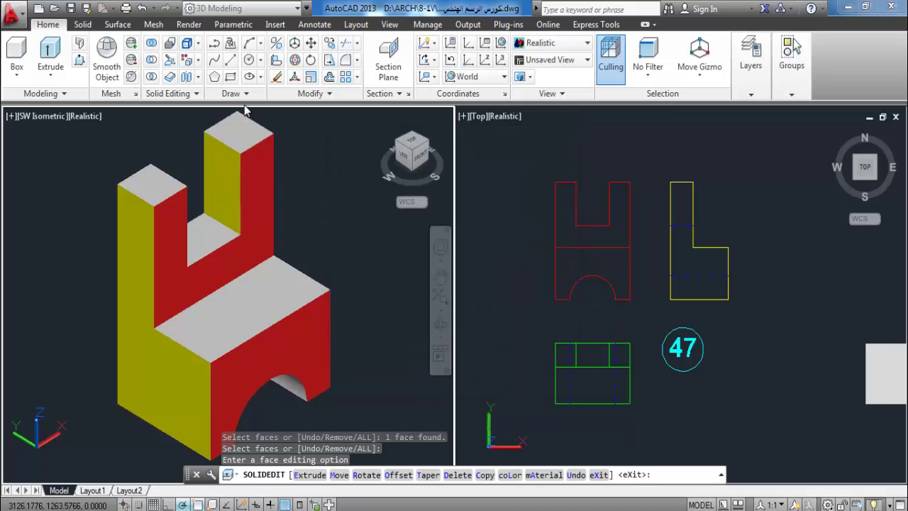
- Colour the four top faces green: upright, left block, notch floor and base
click(187, 75)
click(239, 141)
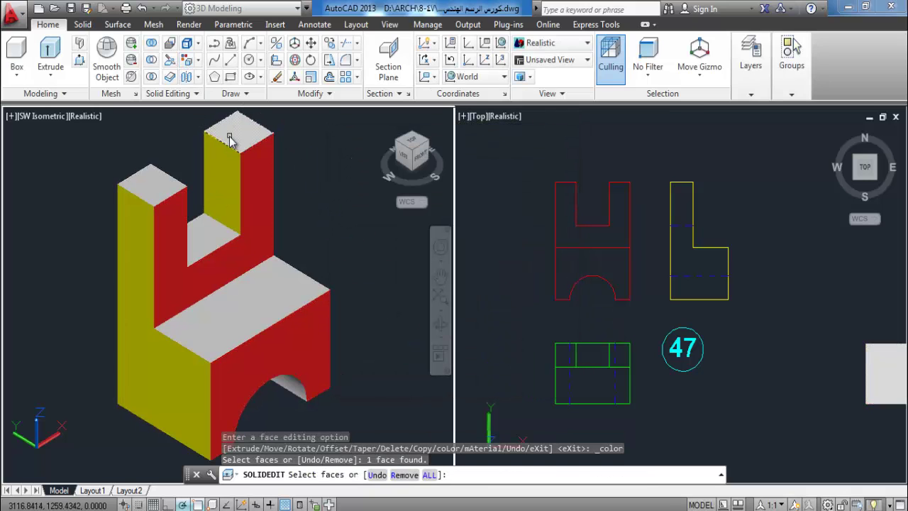
click(170, 185)
click(210, 246)
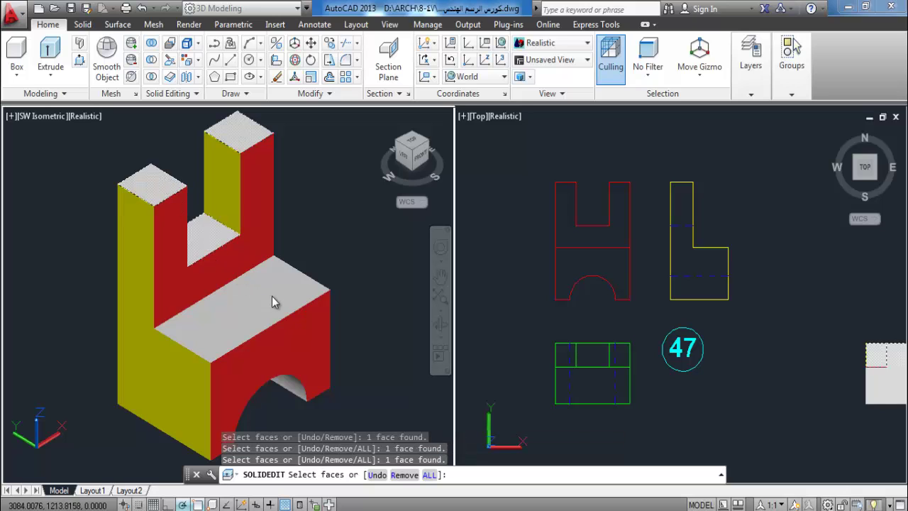
click(272, 295)
key(Return)
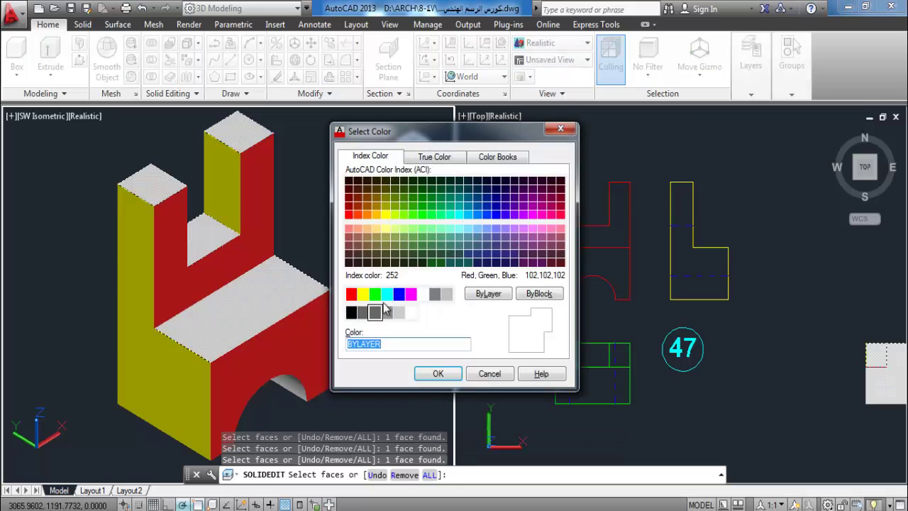
click(375, 293)
click(428, 379)
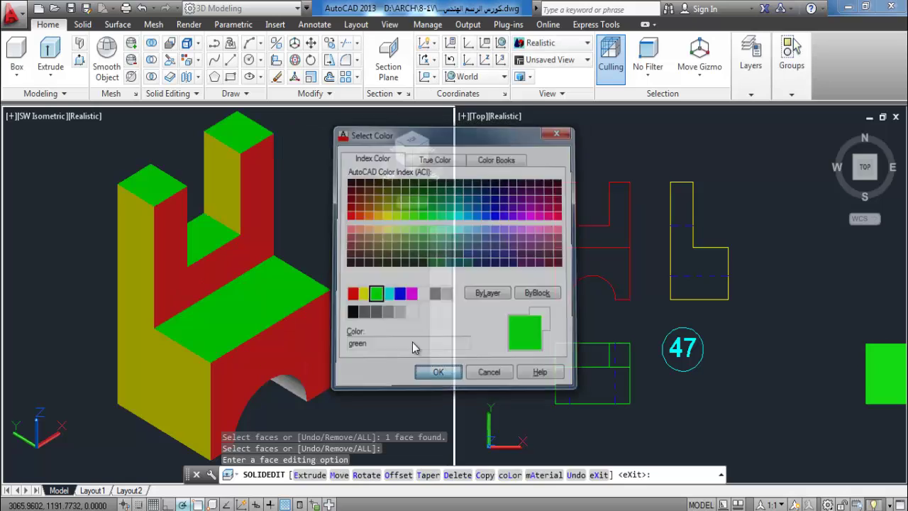
key(Escape)
key(Escape)
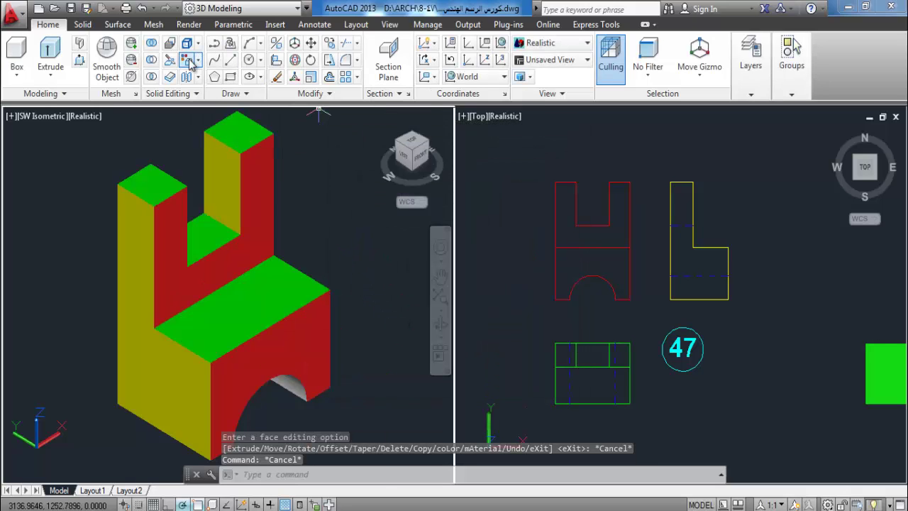
- Colour the arch's curved underside face blue
click(190, 60)
click(297, 396)
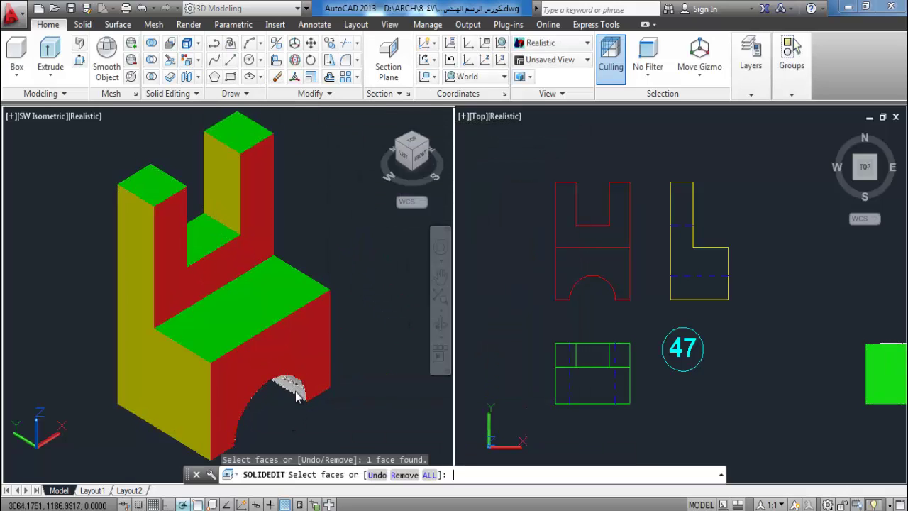
key(Return)
click(399, 294)
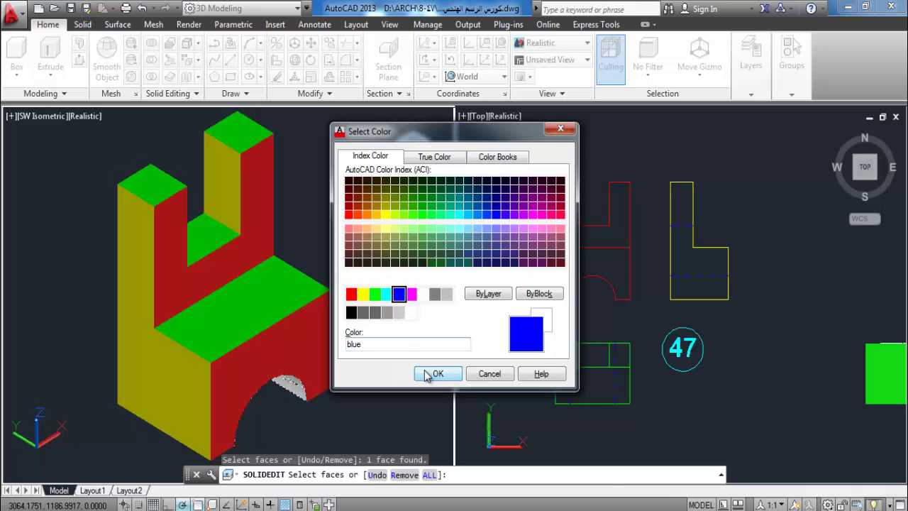
click(426, 374)
scroll(365, 280, down, 2)
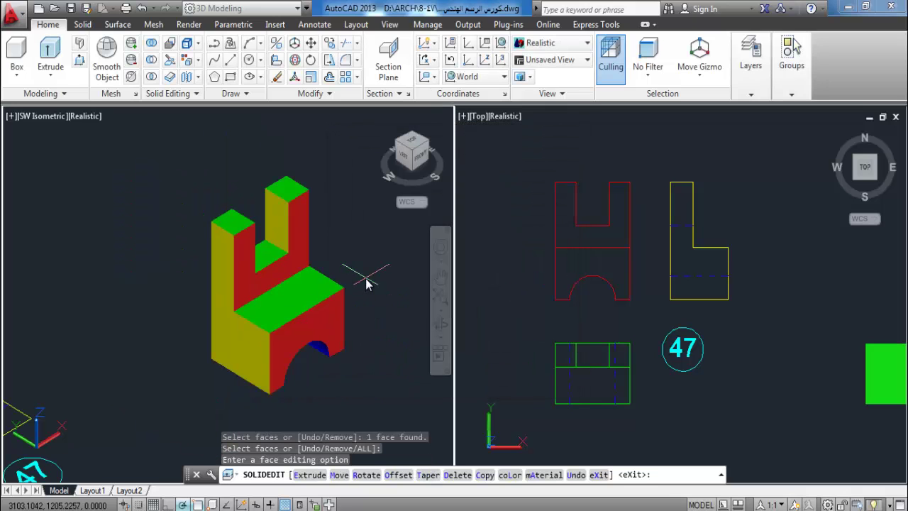
mouse_move(366, 284)
middle_down()
mouse_move(314, 280)
mouse_move(245, 300)
middle_up()
- Copy the coloured solid with CO and place it up and right of the original
key(Escape)
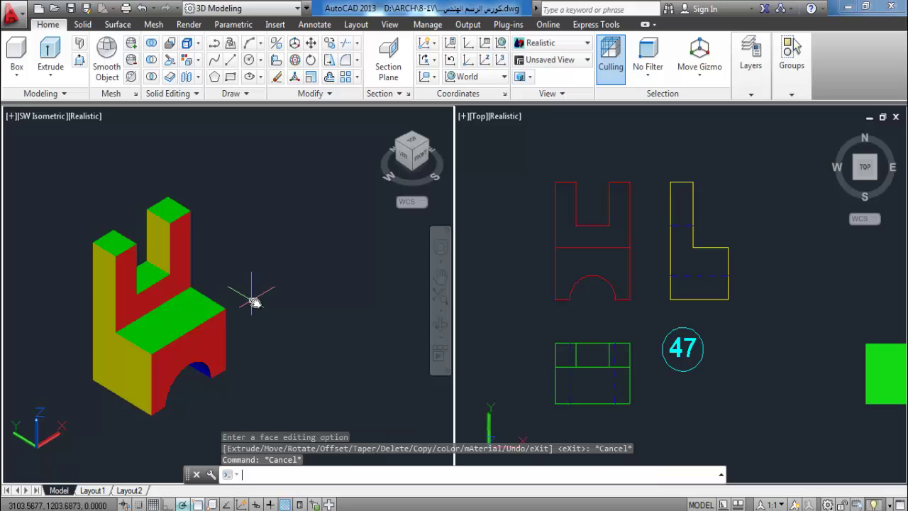
text(co)
key(Return)
click(218, 321)
key(Return)
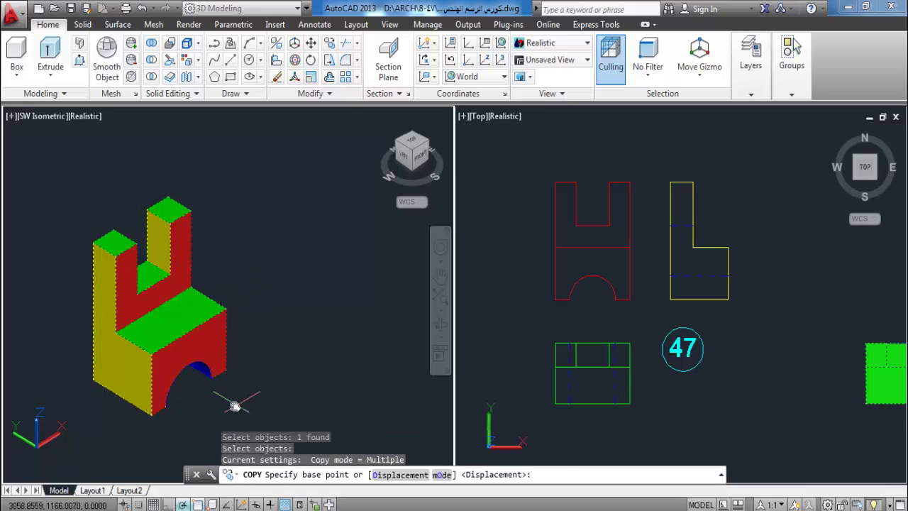
click(234, 406)
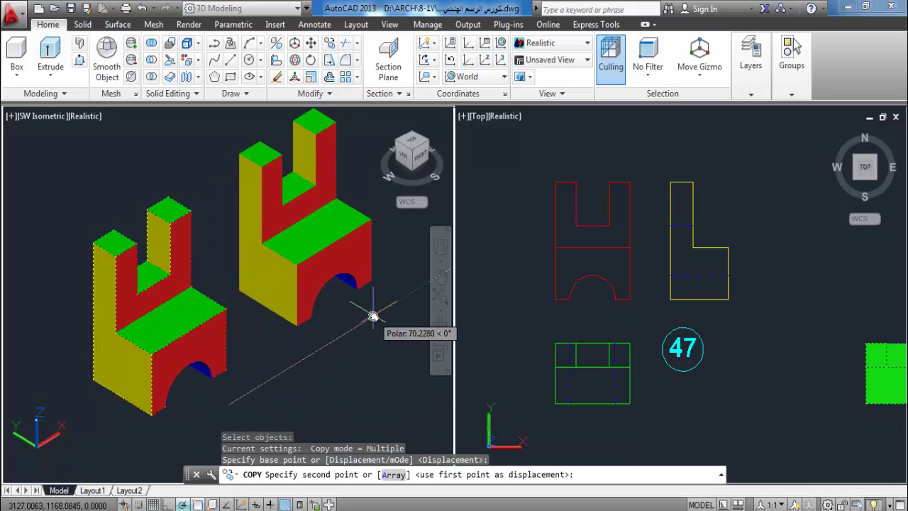
click(373, 316)
key(Escape)
key(Escape)
key(Escape)
text(s)
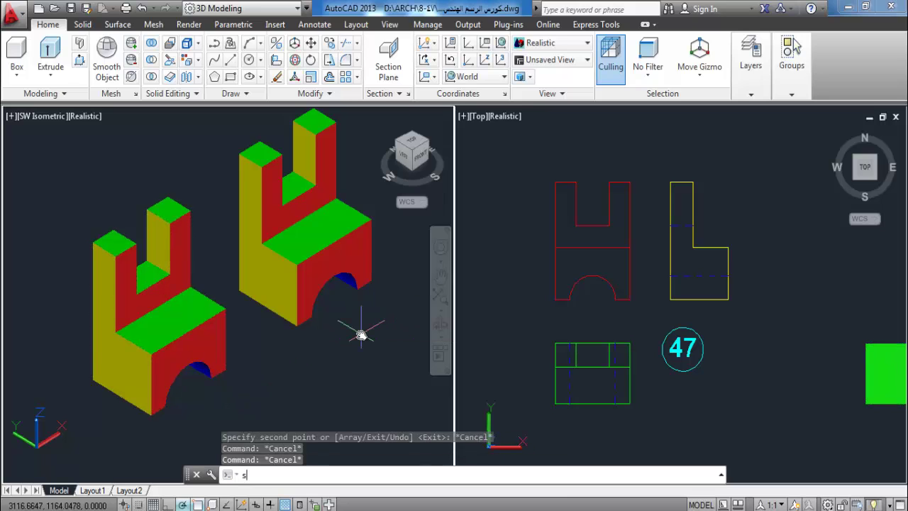
- Slice the copy with a two-point plane, keeping both sides, then delete the unwanted piece
text(l)
key(Return)
click(348, 265)
key(Return)
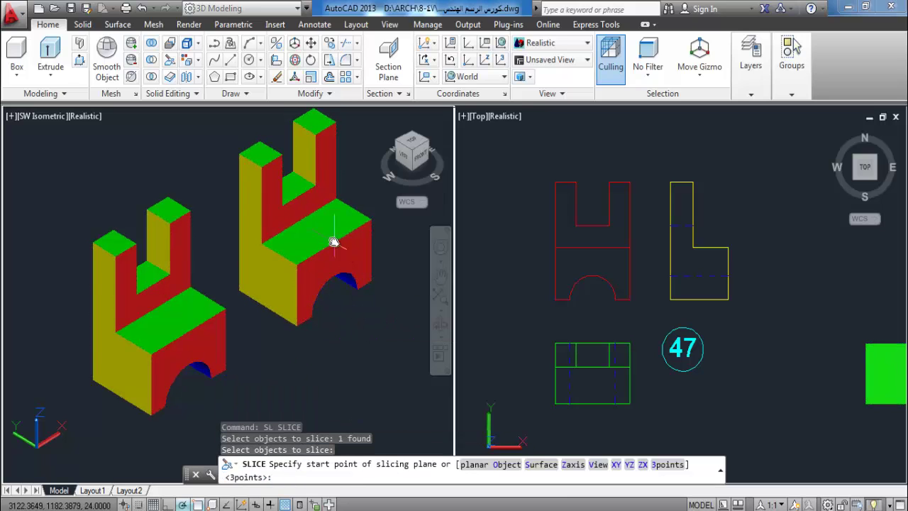
click(333, 242)
click(200, 162)
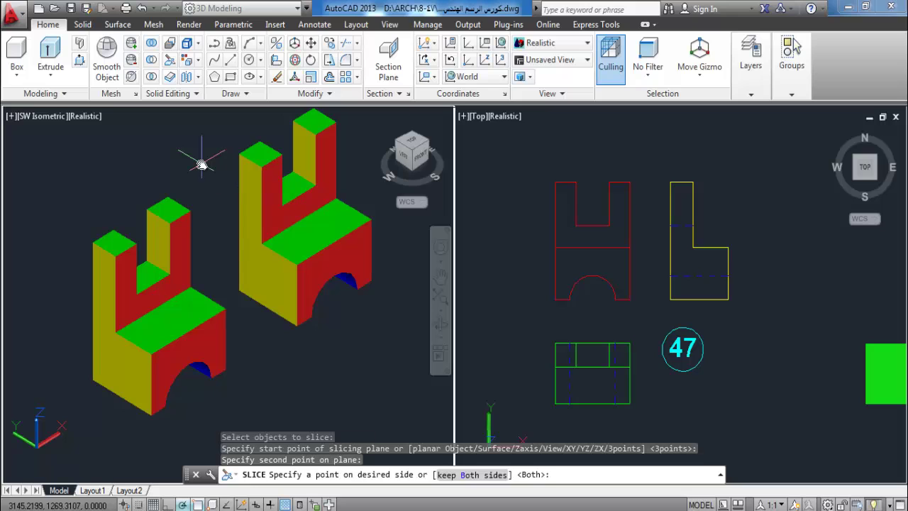
key(Return)
click(278, 265)
key(Delete)
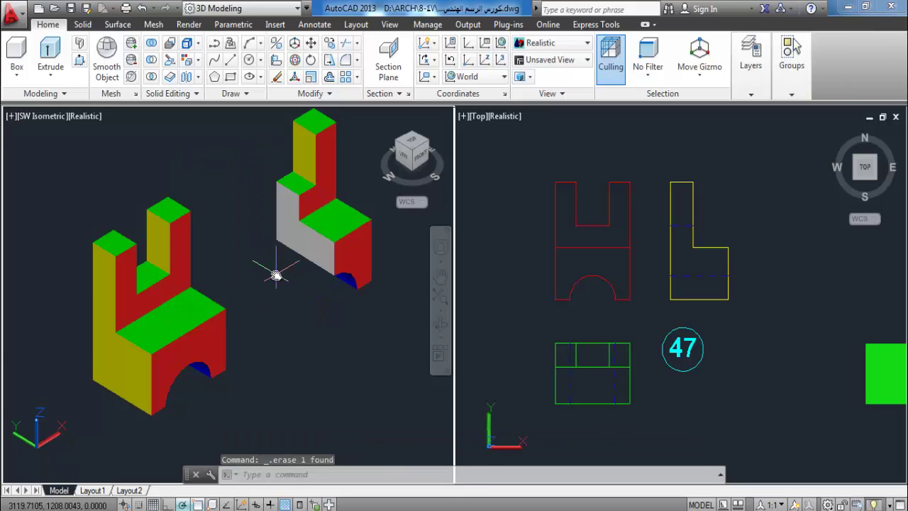
- Orbit to inspect the sliced L-shaped copy, then restore the SW isometric view
scroll(305, 283, up, 1)
scroll(314, 294, up, 1)
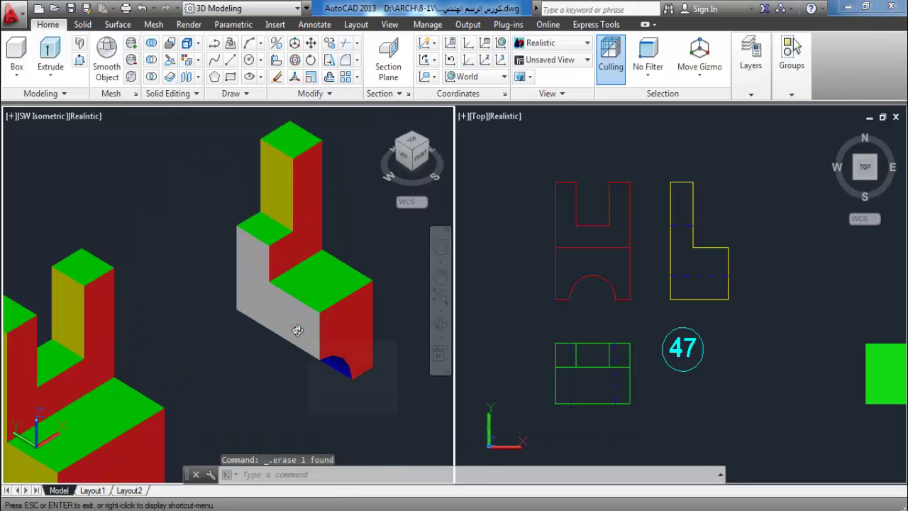
shift+middle_drag(297, 331, 298, 307)
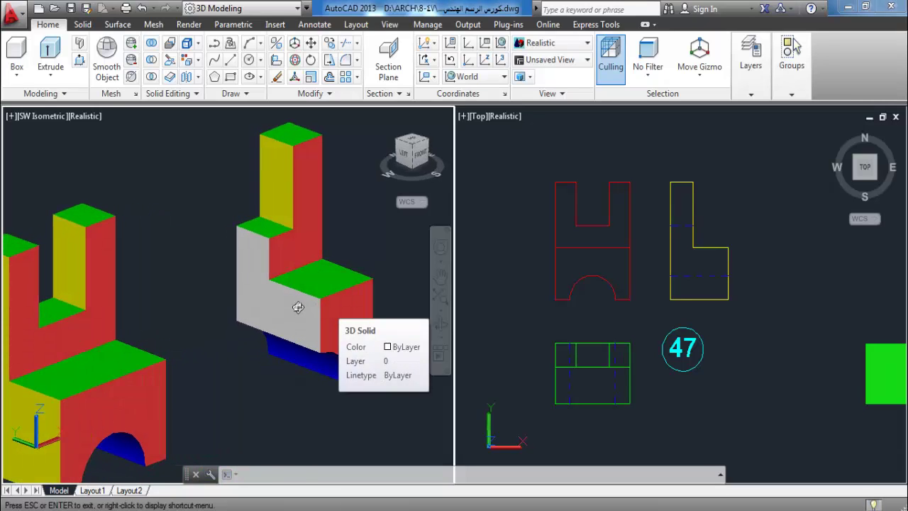
key(Escape)
click(412, 149)
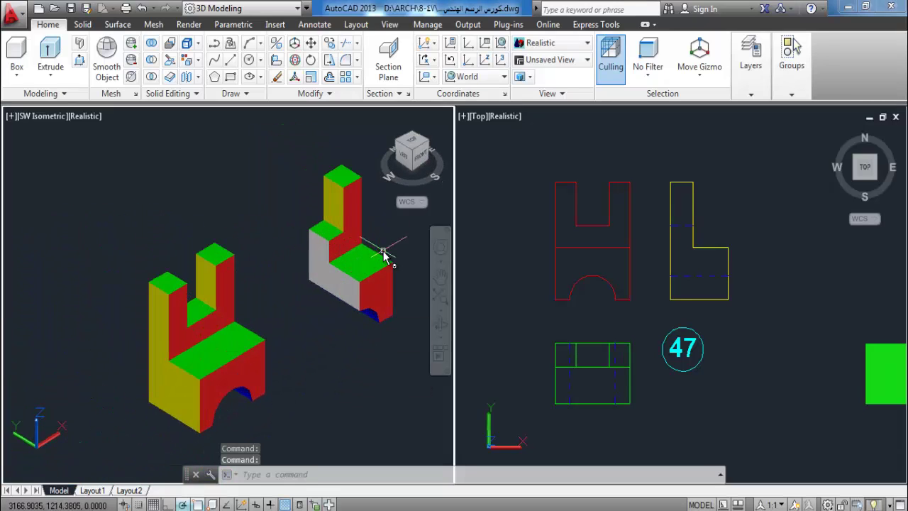
scroll(380, 269, up, 1)
scroll(349, 295, up, 1)
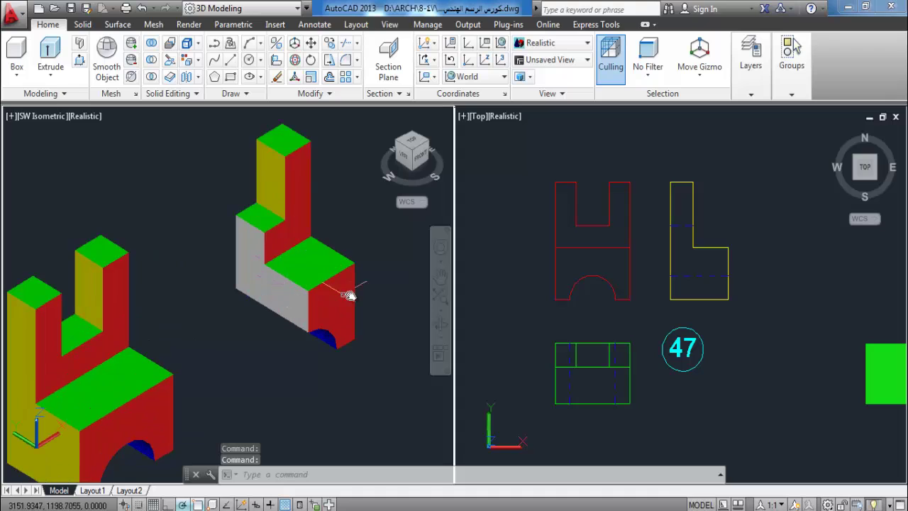
click(263, 262)
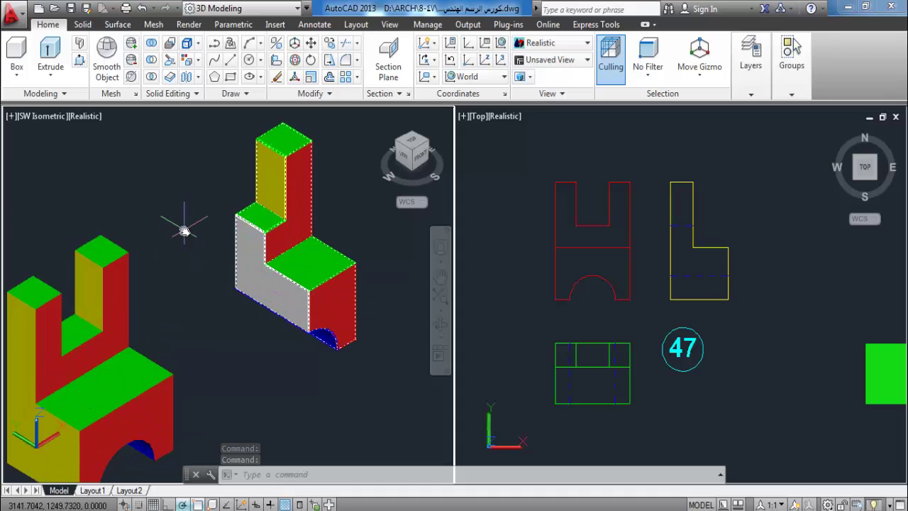
key(Escape)
scroll(184, 230, down, 1)
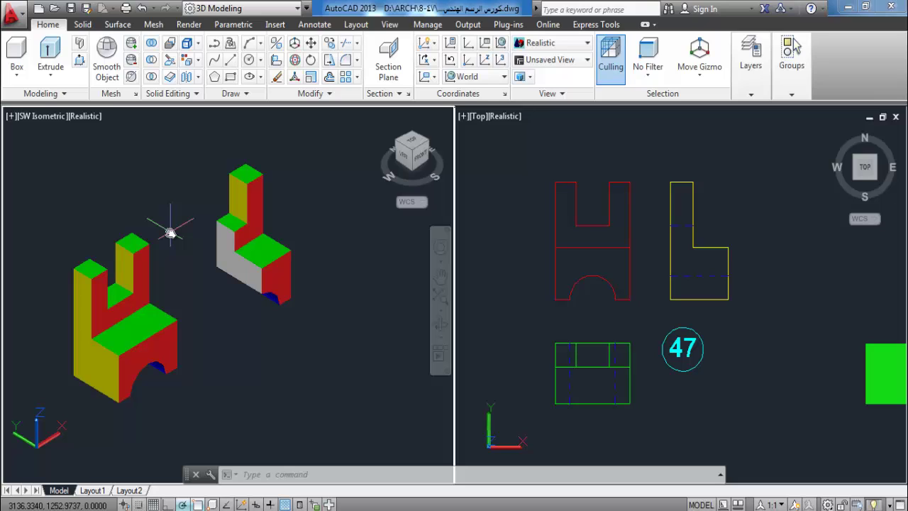
key(Escape)
key(Escape)
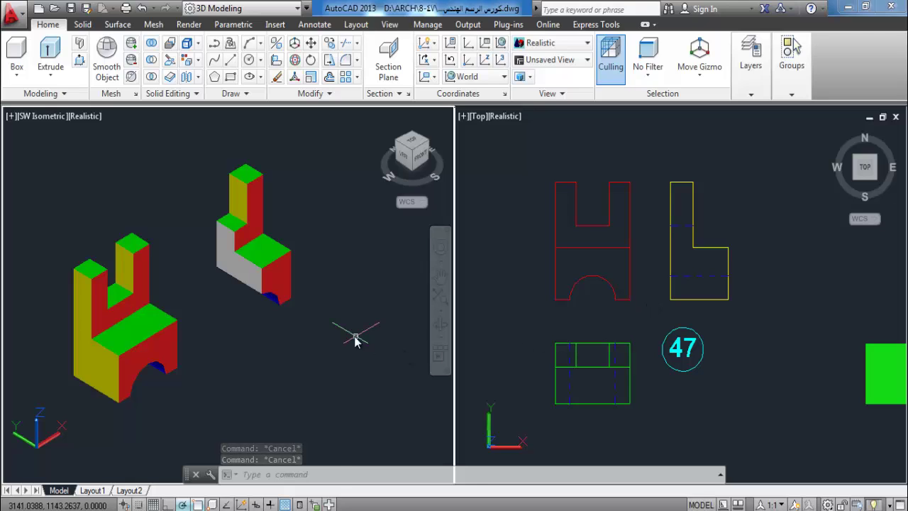
click(375, 305)
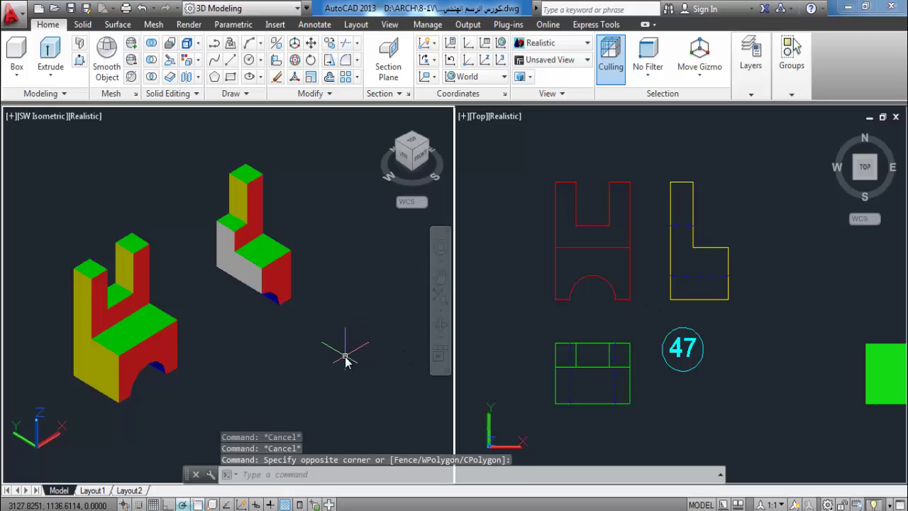